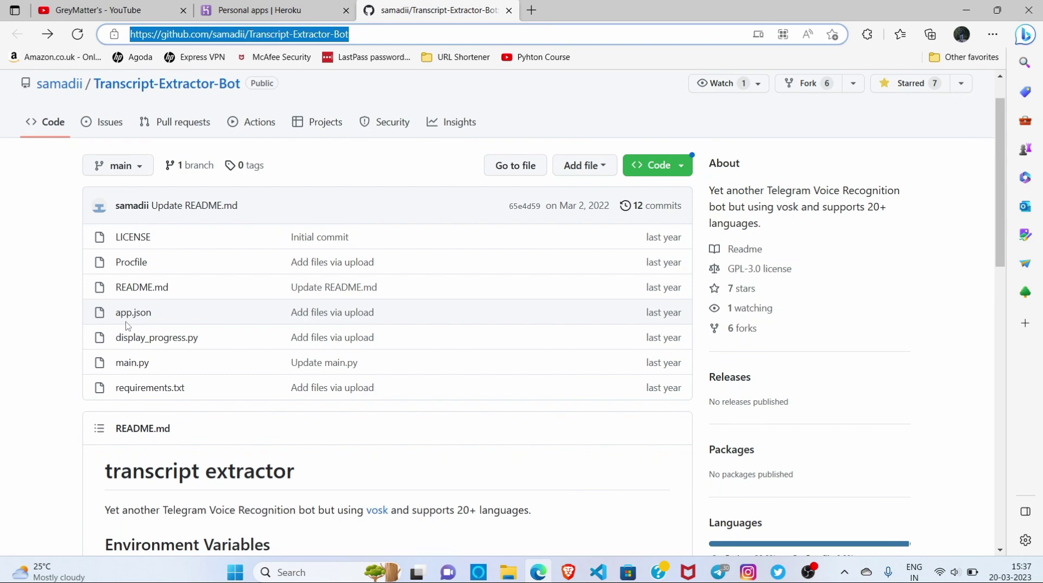
- Read through the Transcript-Extractor-Bot README, covering its environment variables, Heroku deployment and local deployment instructions
key("ctrl+Tab")
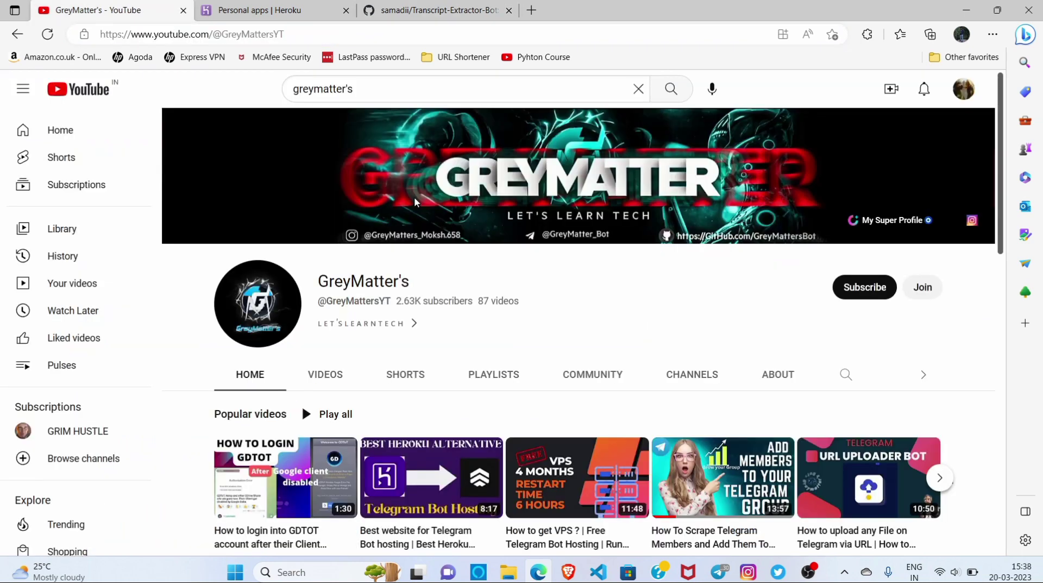
left_click(449, 11)
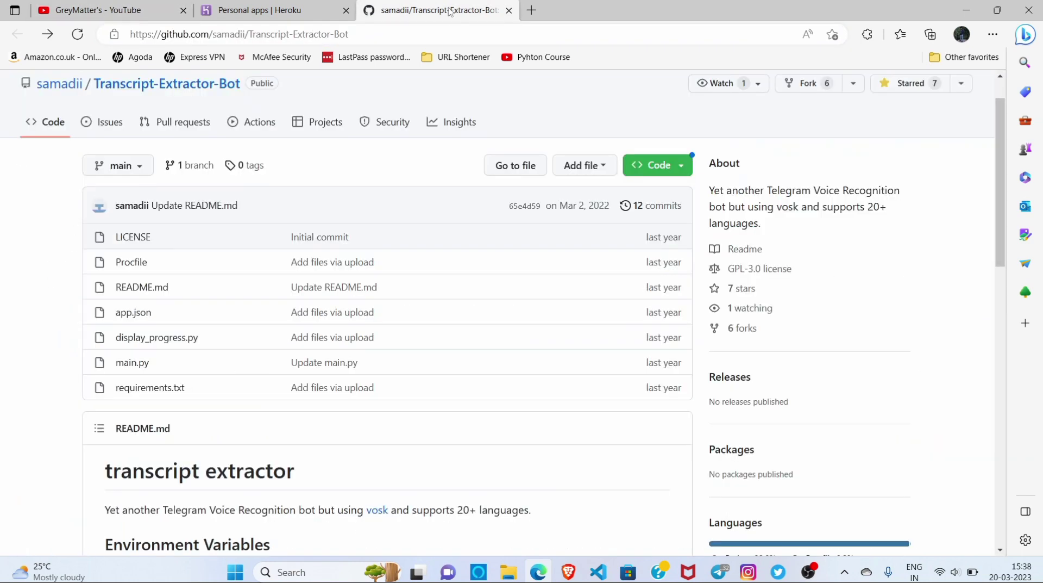
scroll(465, 194, "down", 2)
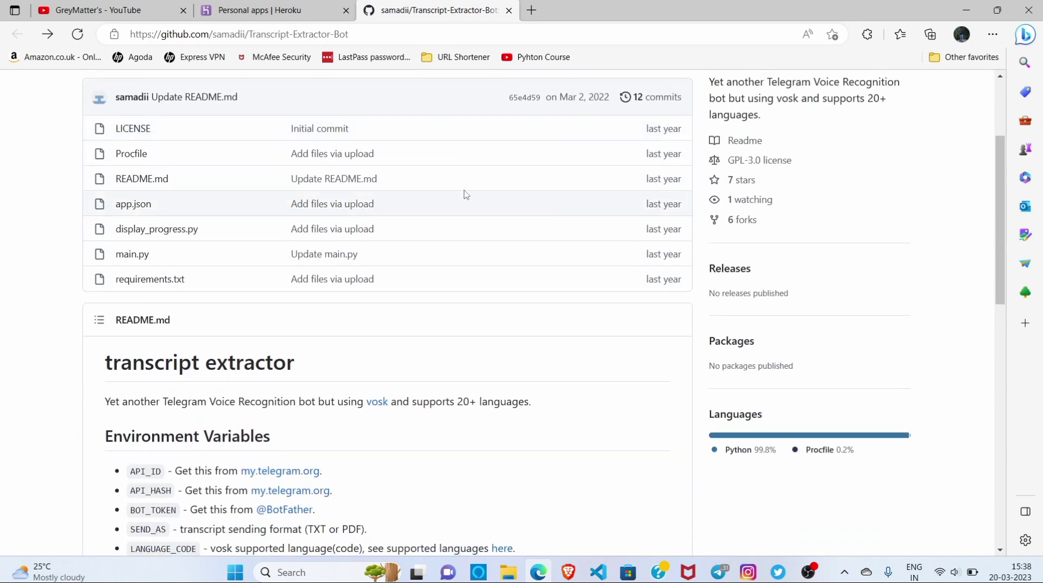
scroll(465, 195, "down", 2)
scroll(485, 320, "down", 2)
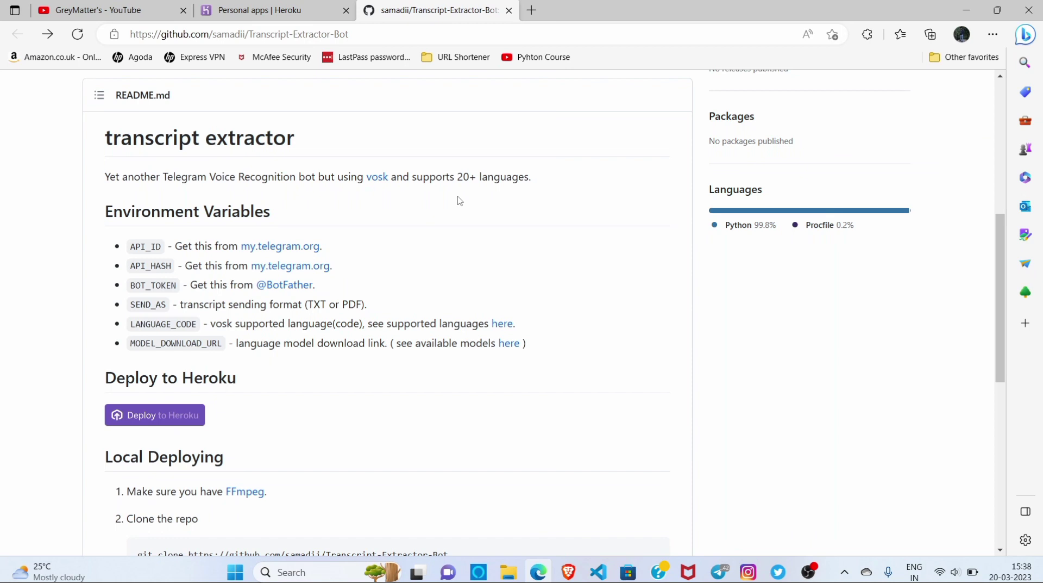
scroll(459, 200, "down", 1)
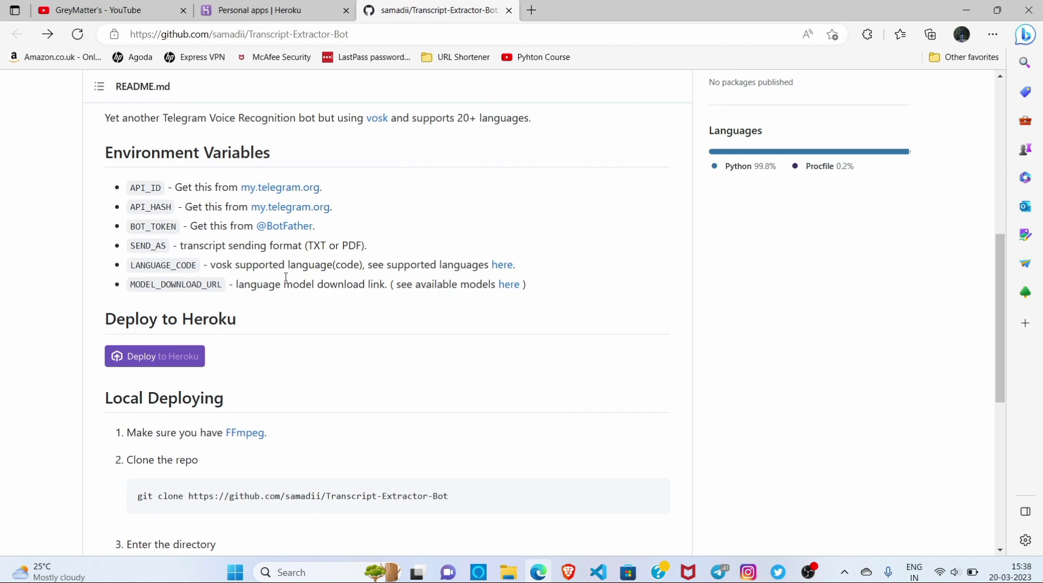
scroll(286, 277, "down", 2)
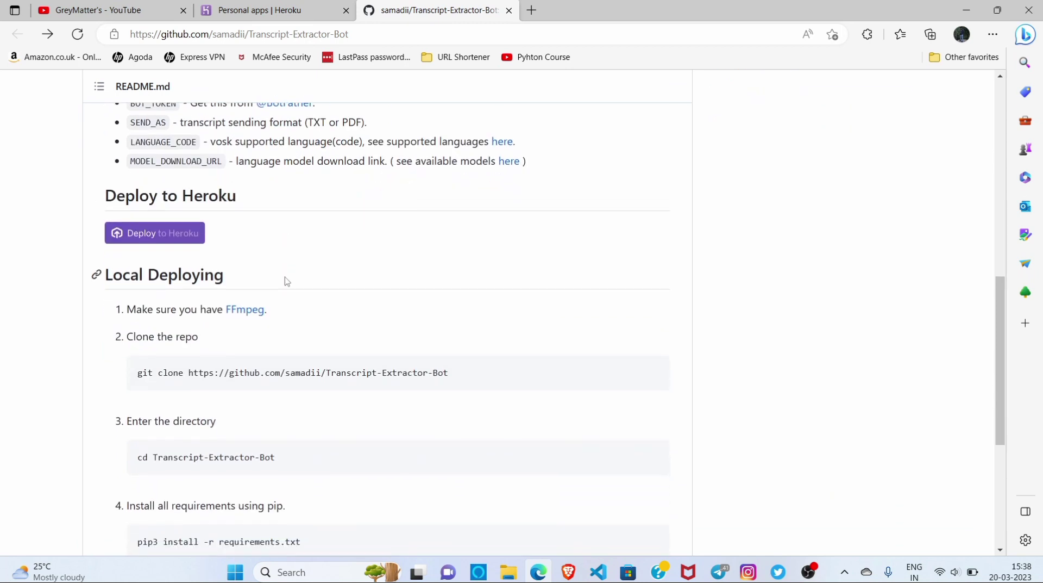
key("ctrl+shift+Page_Up")
key("ctrl+shift+Page_Up")
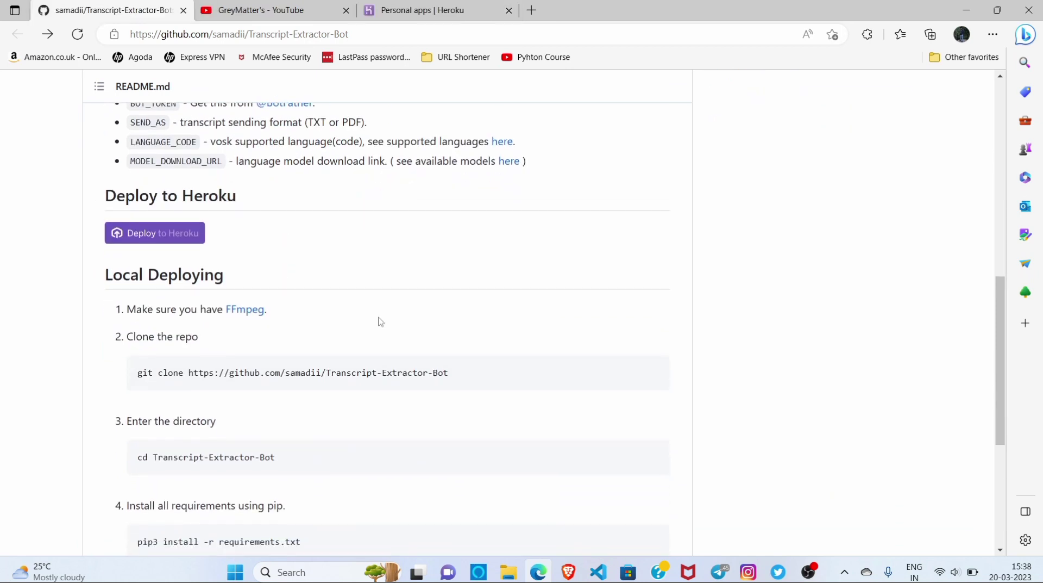
scroll(380, 321, "down", 1)
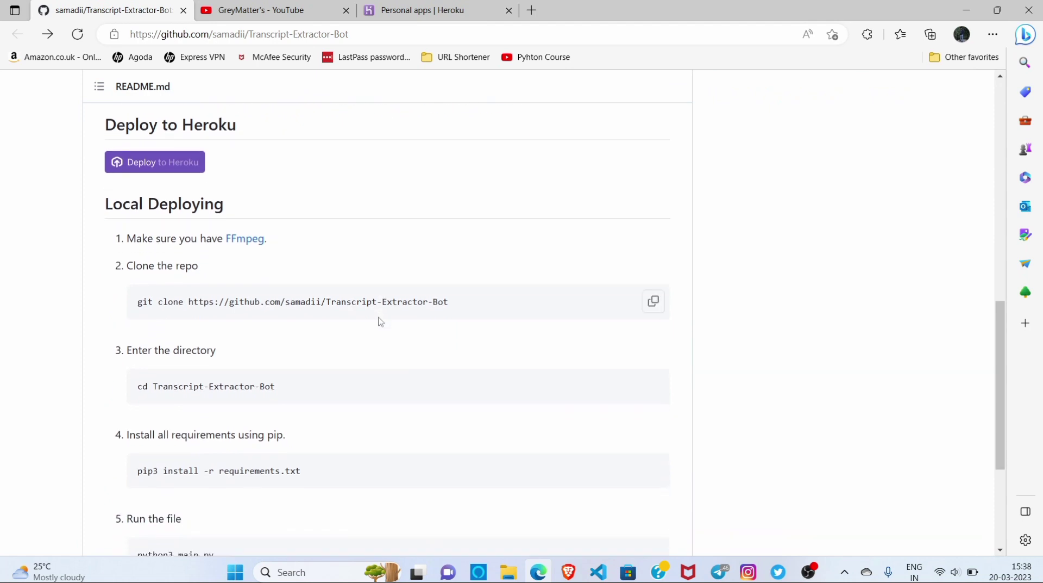
scroll(380, 321, "up", 1)
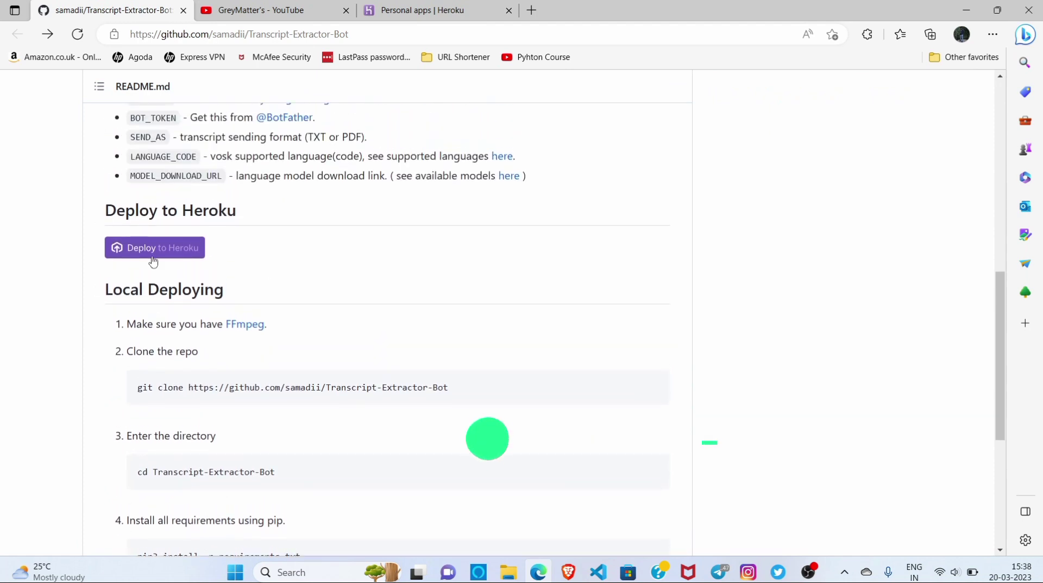
scroll(266, 246, "down", 1)
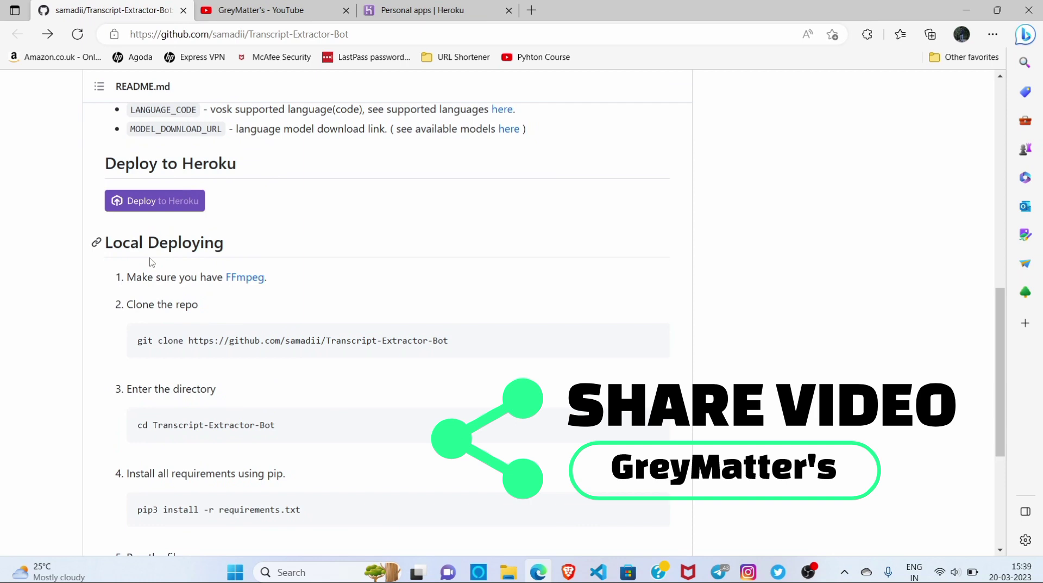
scroll(155, 263, "down", 4)
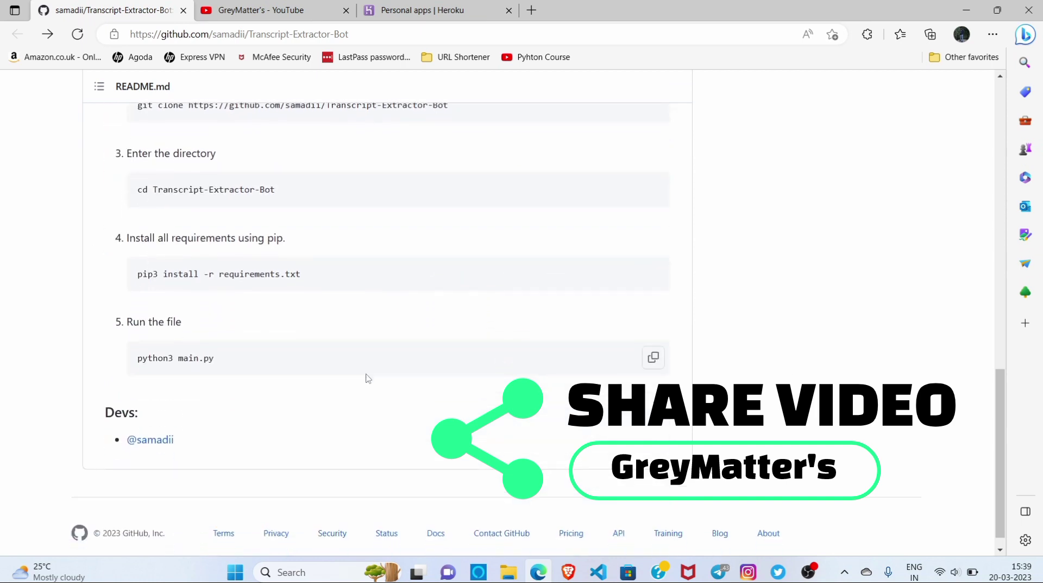
scroll(367, 378, "down", 1)
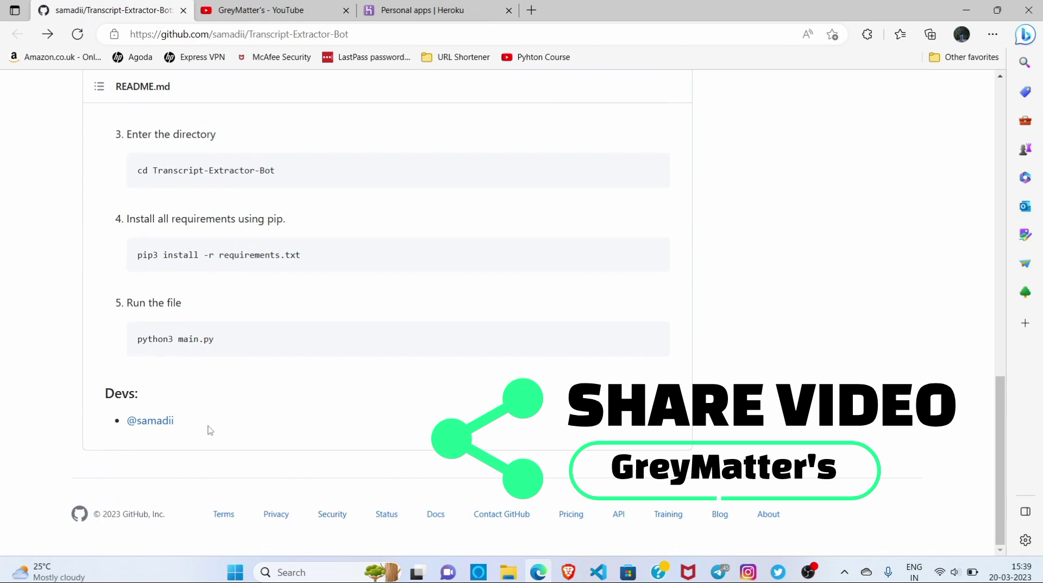
- Fork the Transcript-Extractor-Bot repository into the own GitHub account, keeping its name and copying only the main branch
scroll(210, 430, "up", 6)
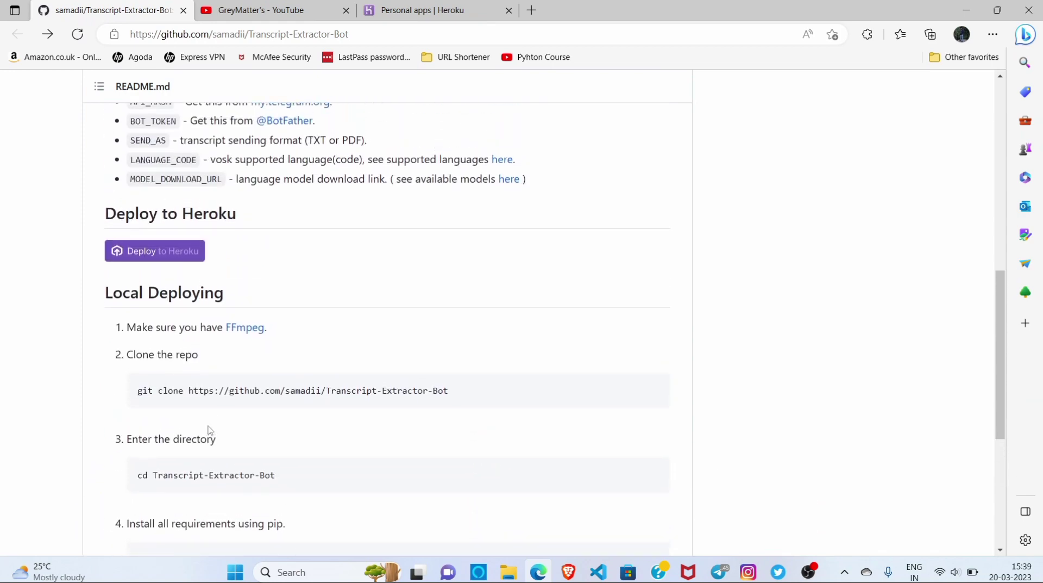
scroll(210, 430, "up", 10)
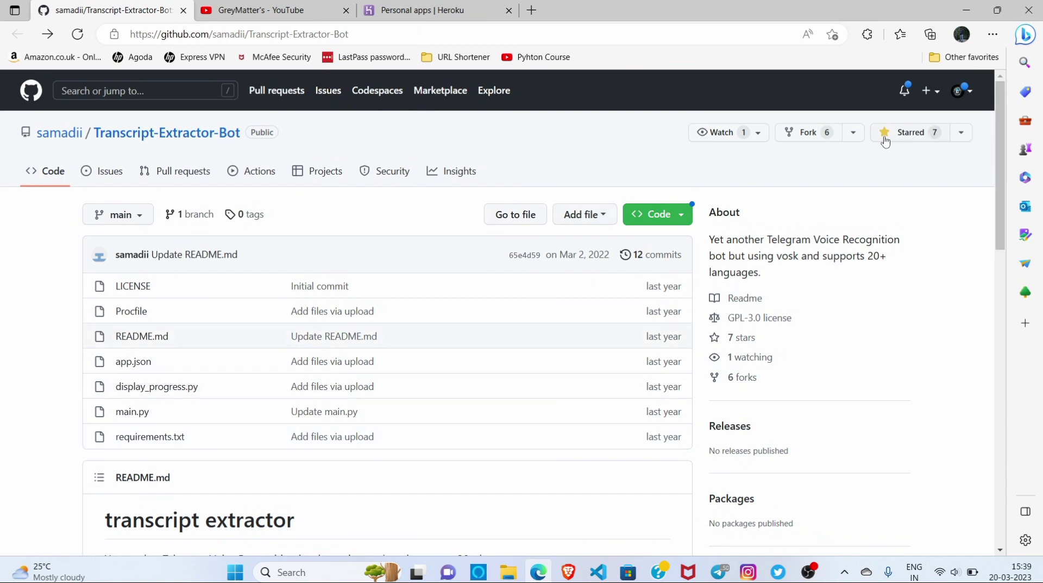
left_click(811, 136)
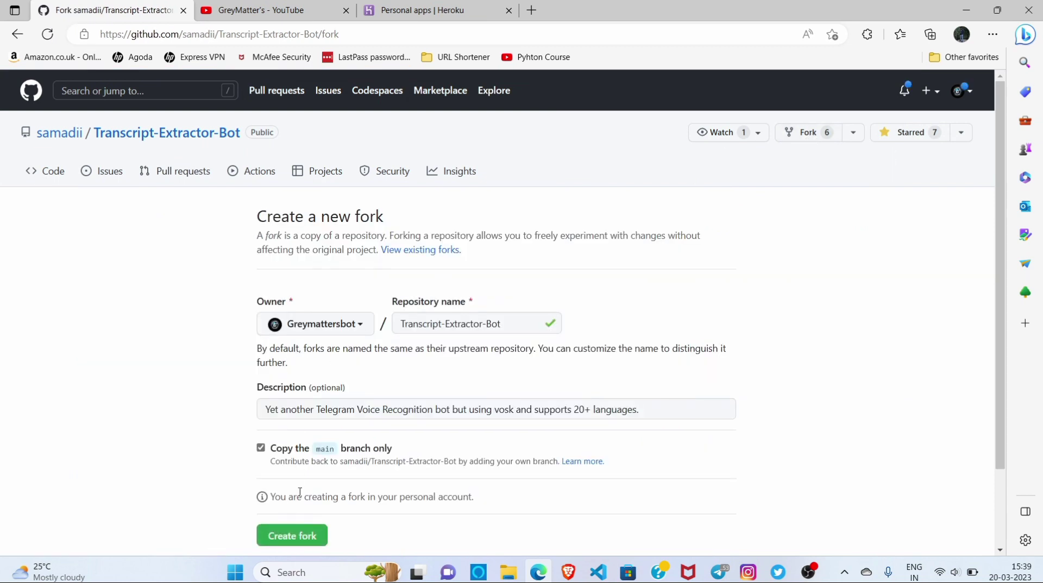
left_click(290, 538)
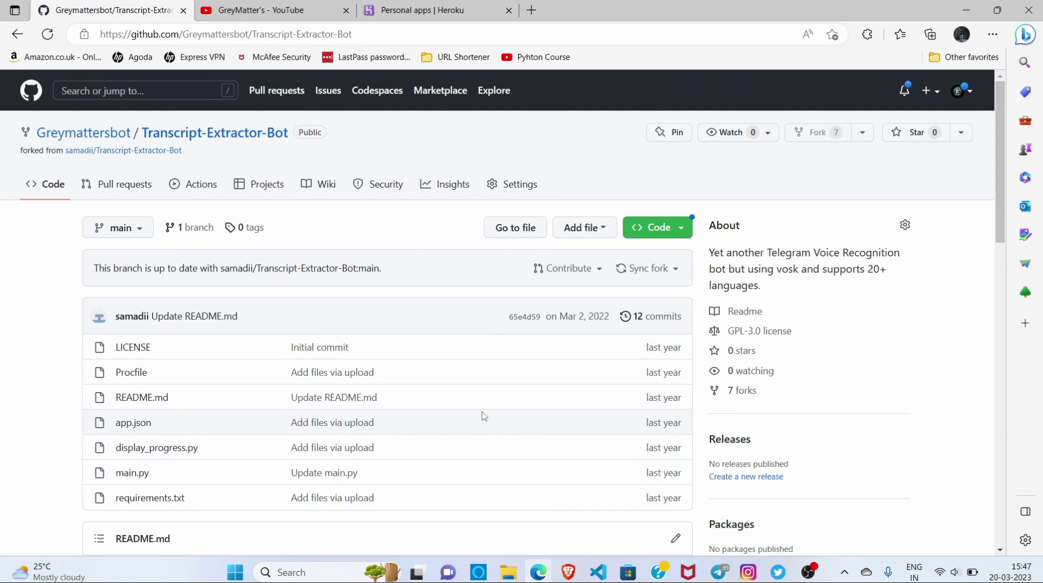
- Try to deploy the bot through the Deploy to Heroku link in the fork's README, and return to the repository page
scroll(483, 415, "down", 10)
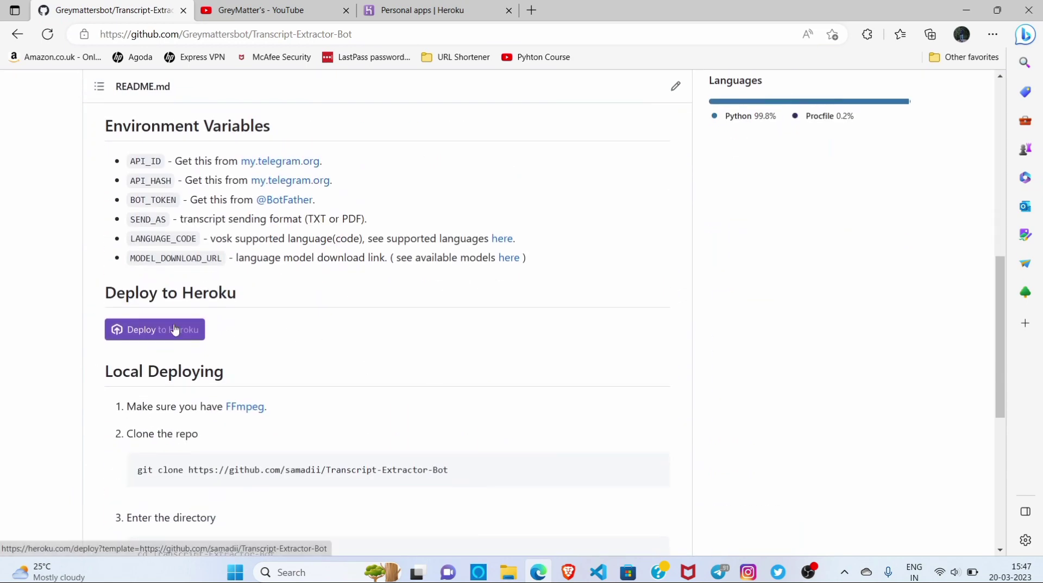
left_click(169, 334)
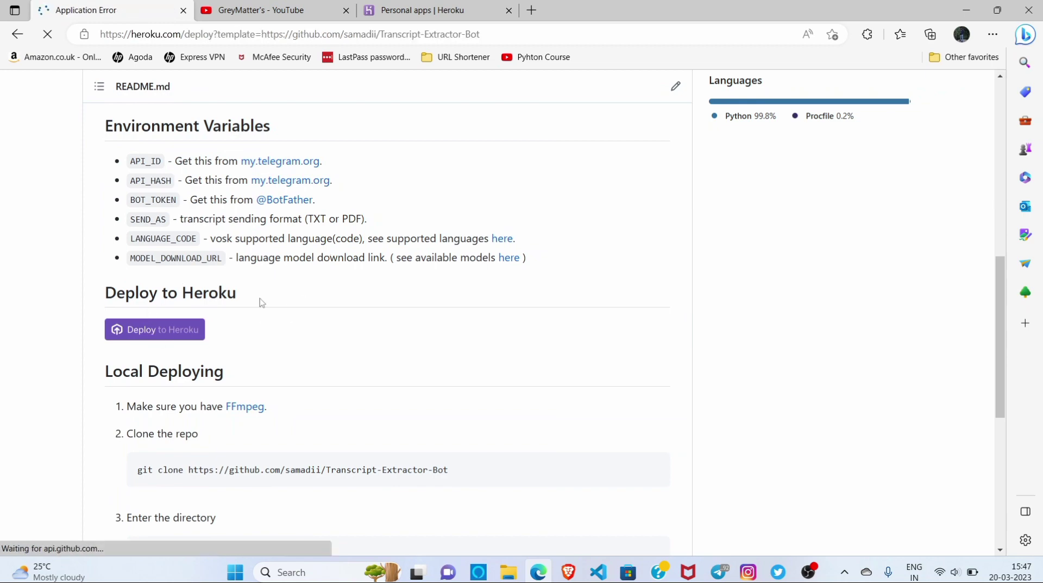
scroll(416, 318, "left", 5)
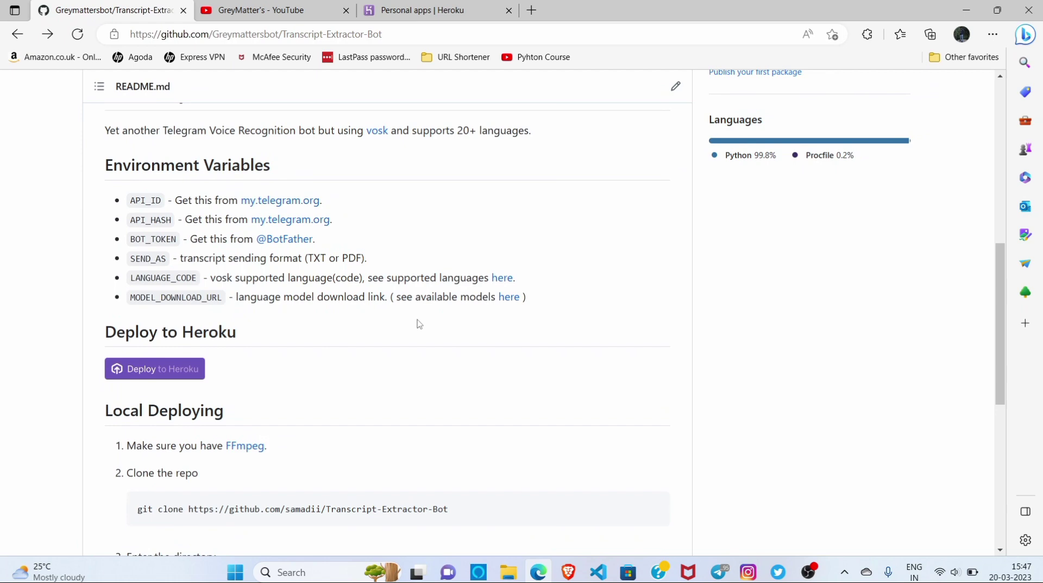
scroll(419, 323, "up", 10)
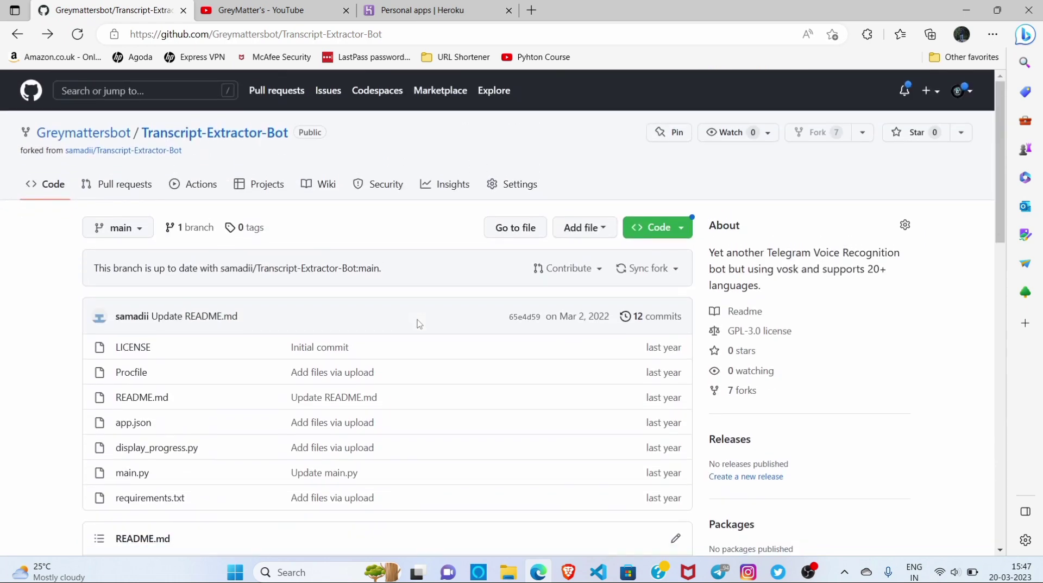
left_click(447, 8)
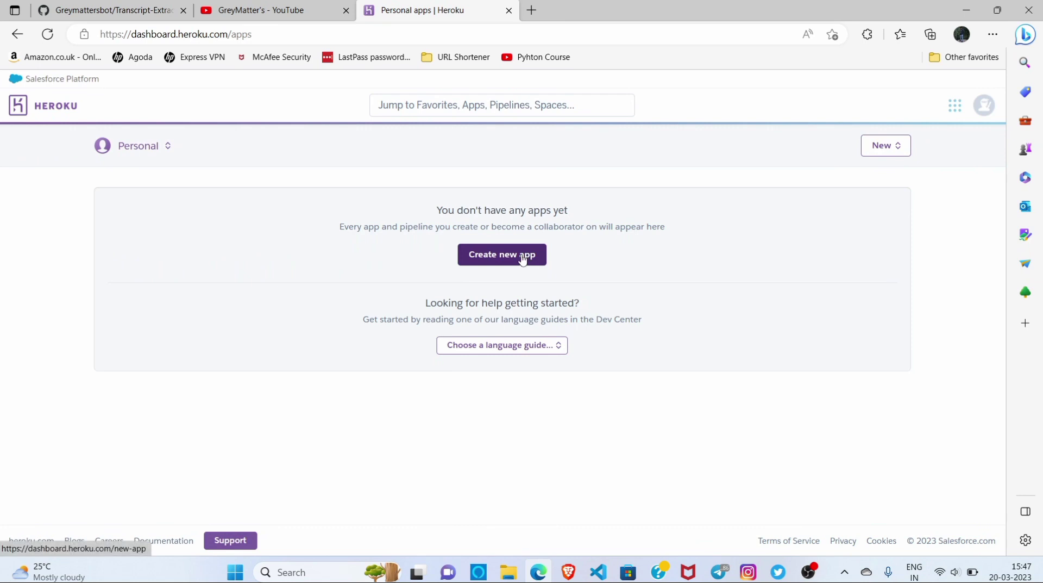
left_click(111, 9)
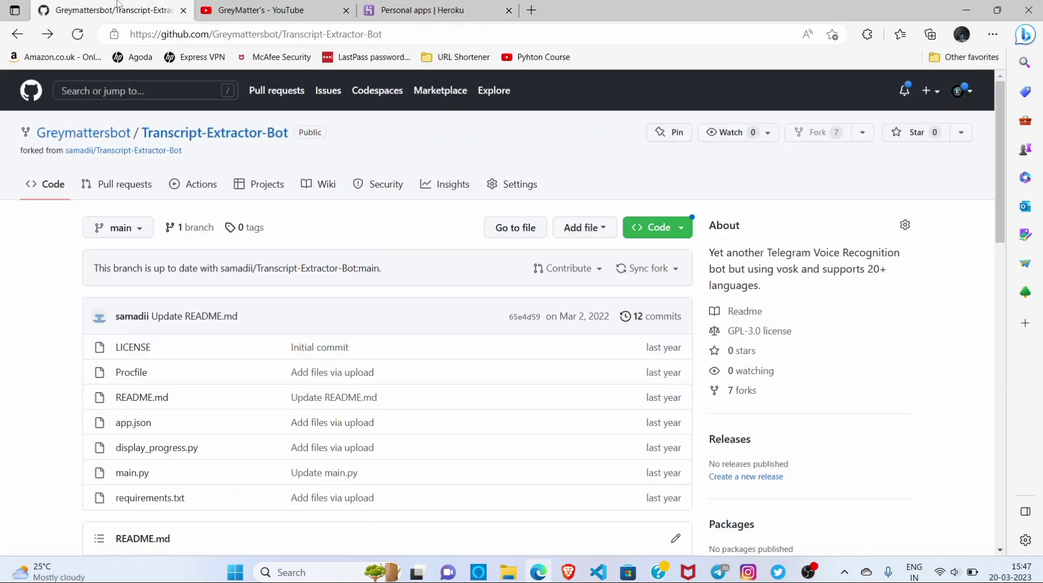
scroll(231, 334, "down", 4)
scroll(228, 328, "down", 5)
scroll(217, 334, "up", 10)
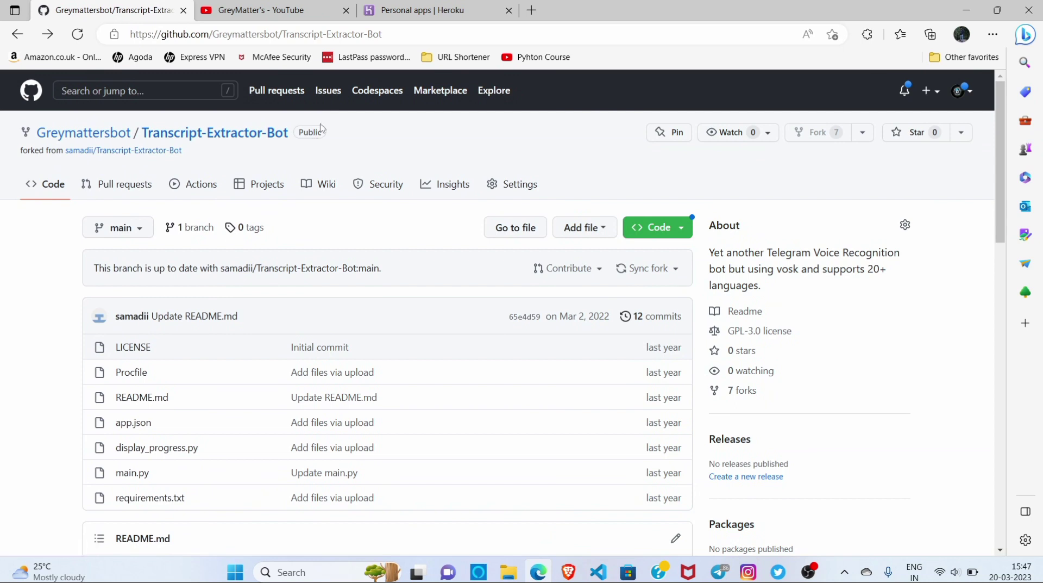
- Create a new Heroku app named hdofh in the United States region
left_click(431, 6)
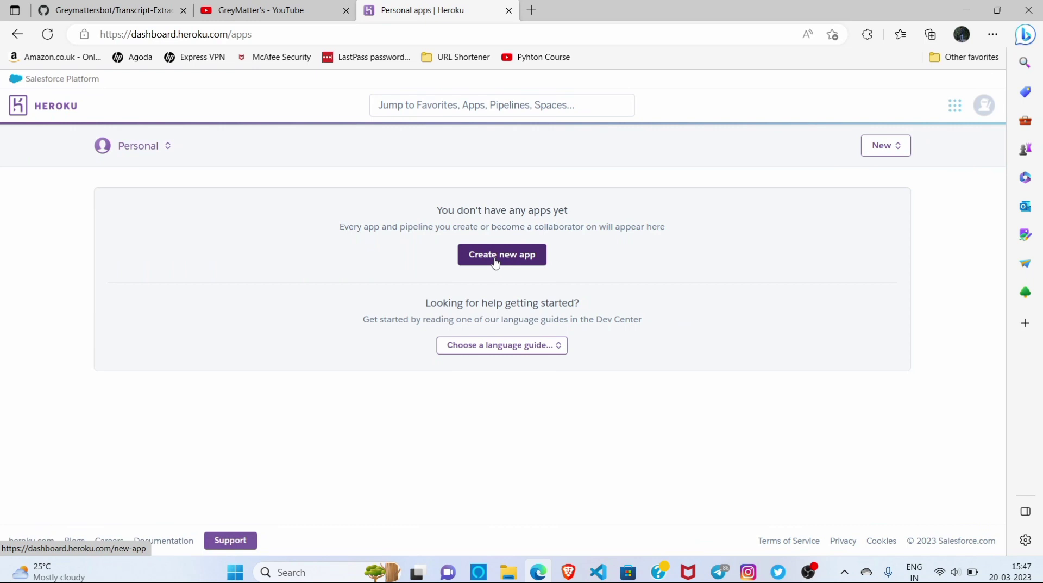
left_click(511, 256)
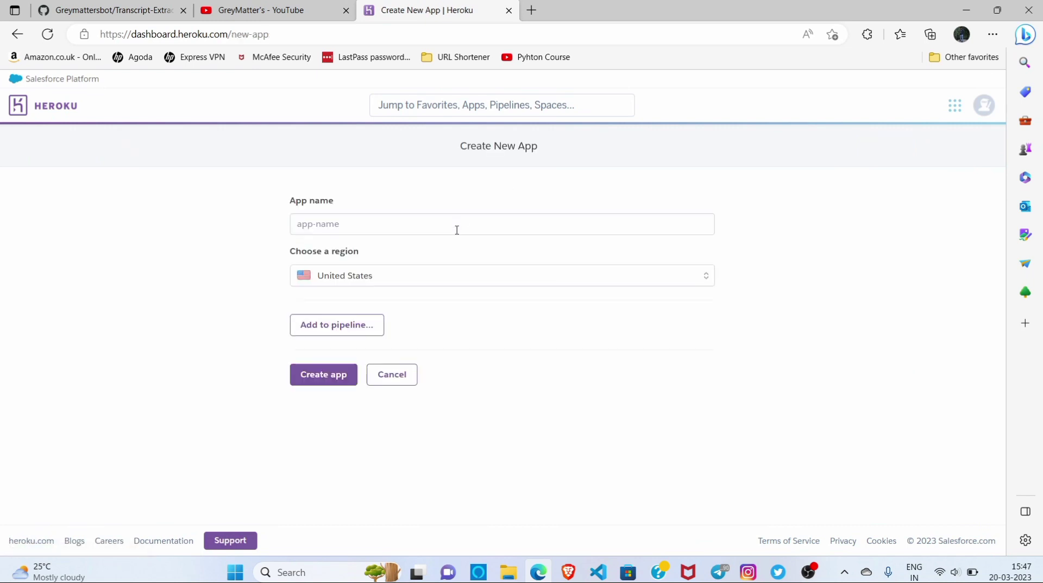
left_click(457, 229)
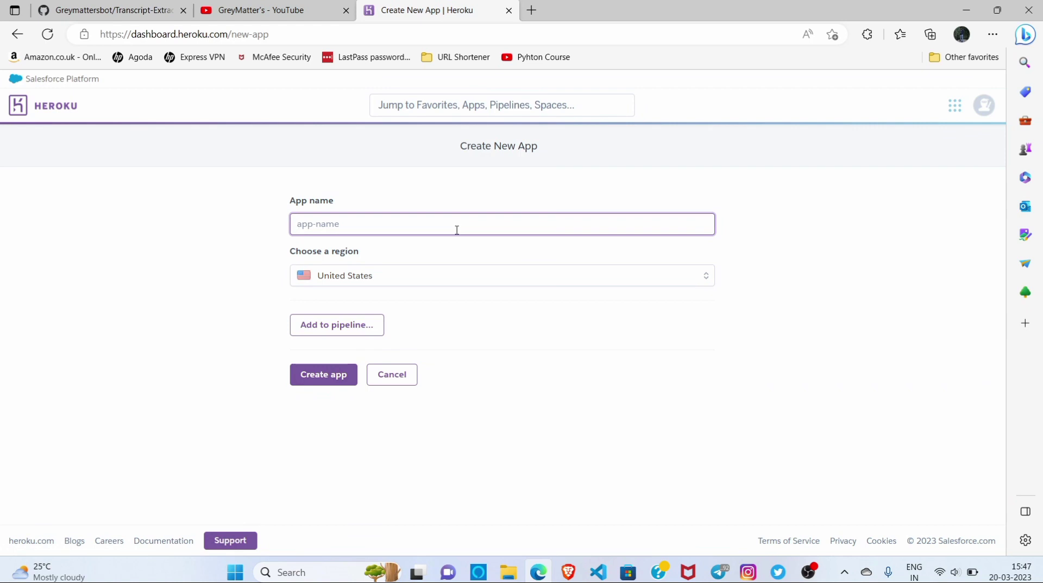
type("hdofh")
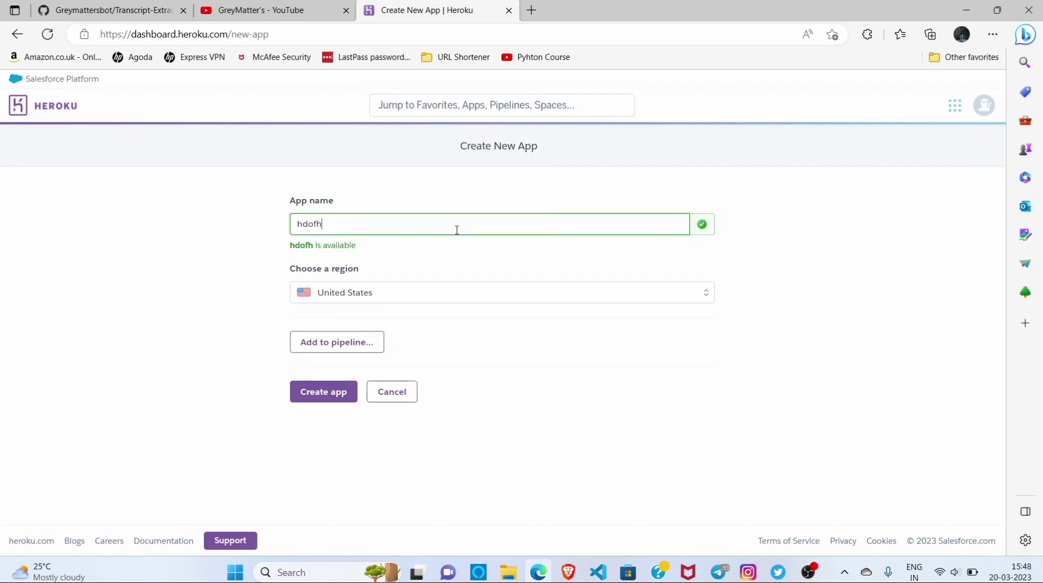
left_click(321, 392)
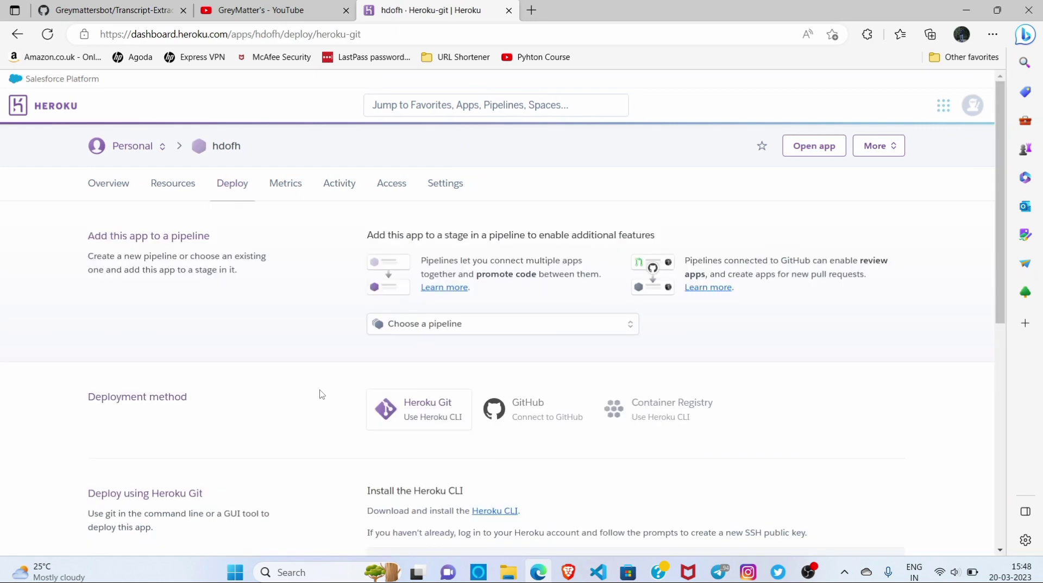
- Choose GitHub as the app's deployment method and authorize Heroku Dashboard to access the GitHub account
scroll(321, 394, "down", 1)
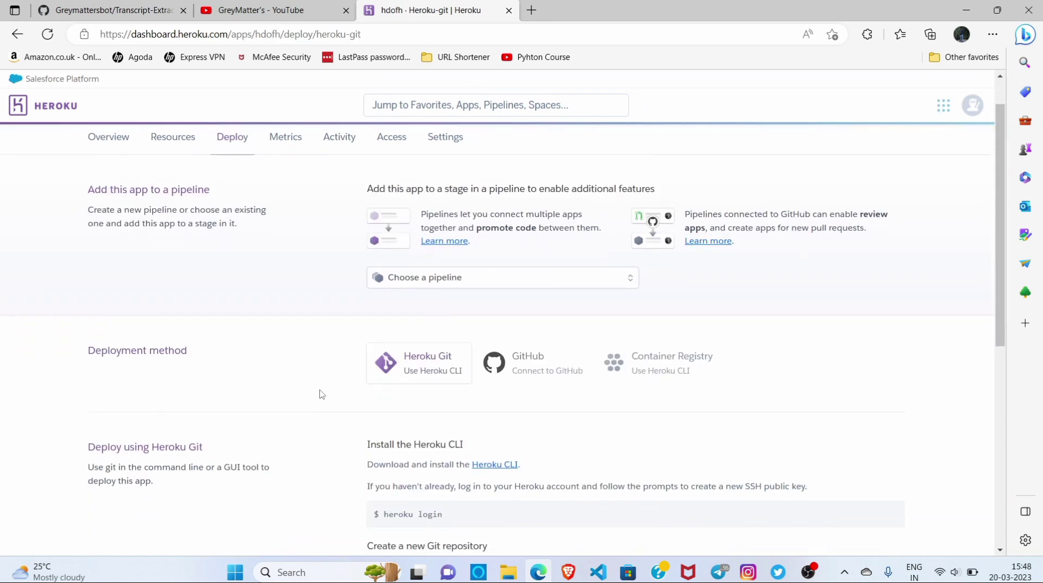
scroll(321, 393, "down", 1)
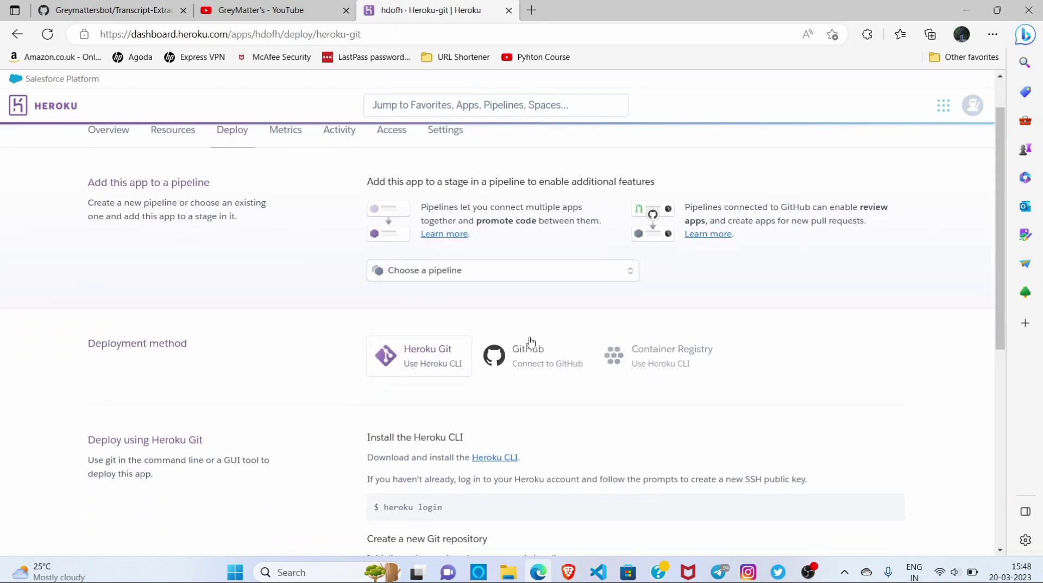
left_click(532, 353)
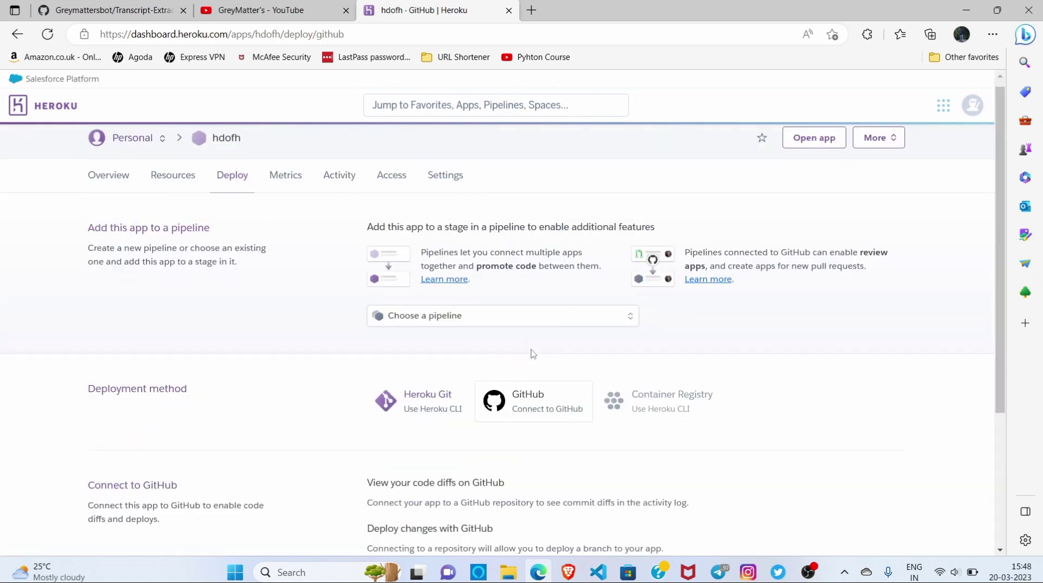
scroll(531, 354, "down", 4)
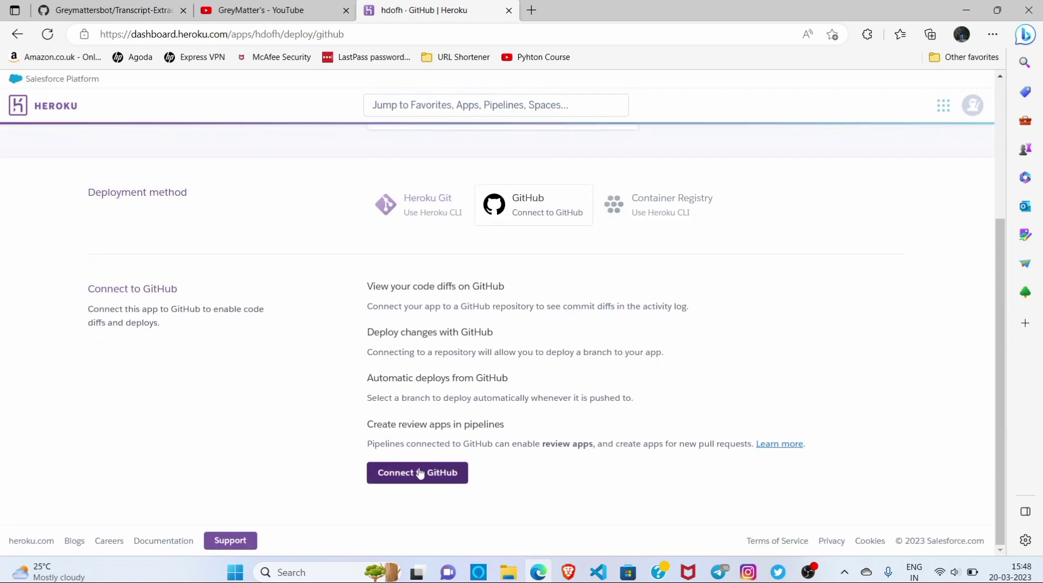
left_click(420, 473)
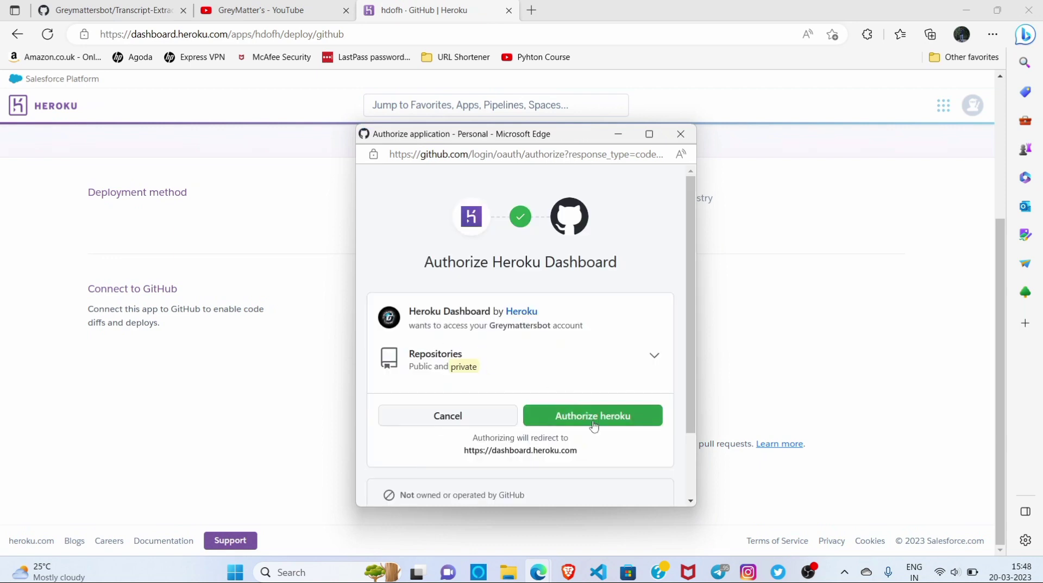
left_click(614, 416)
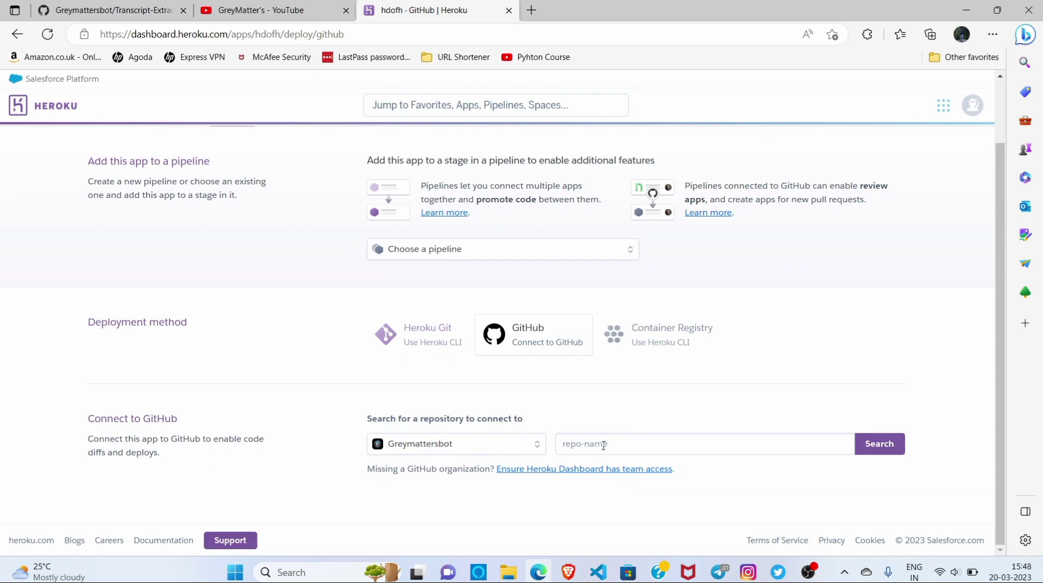
- Copy the name Transcript-Extractor-Bot from the GitHub fork, search for that repository in the Heroku app's GitHub settings, and connect it
left_click(112, 9)
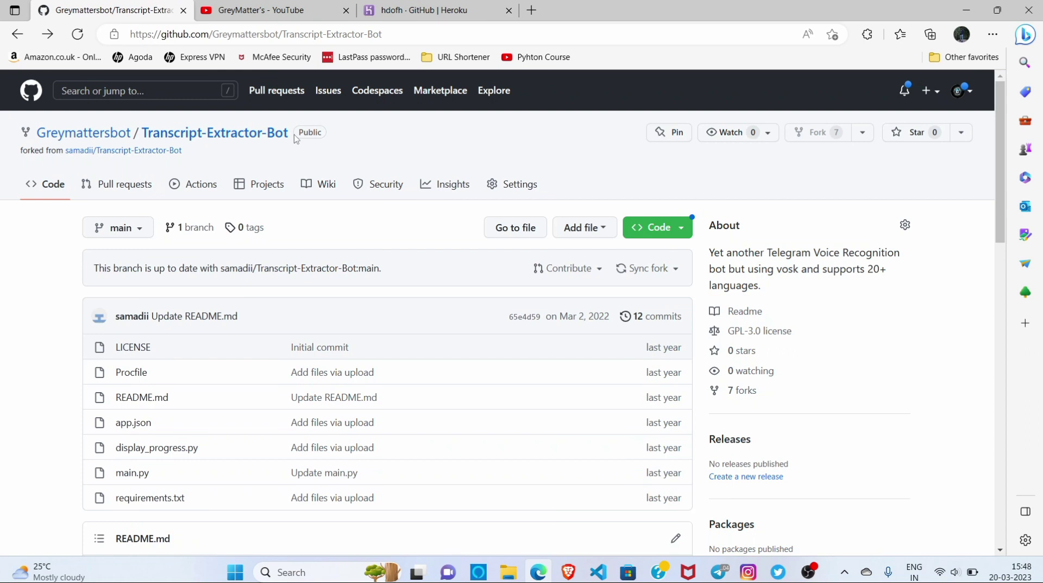
left_click_drag(295, 138, 140, 140)
key("ctrl+c")
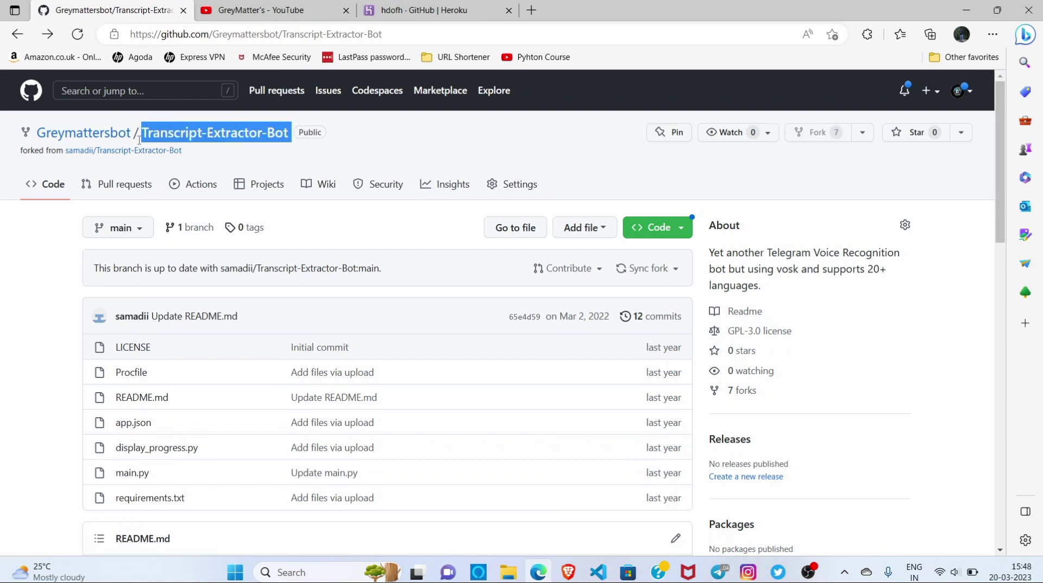
left_click(408, 9)
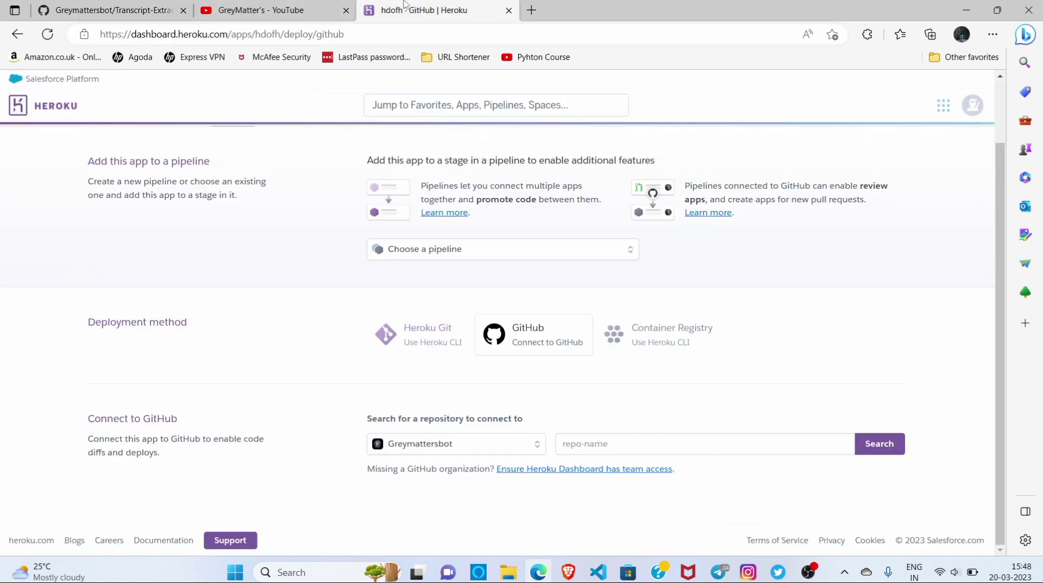
left_click(608, 437)
key("ctrl+v")
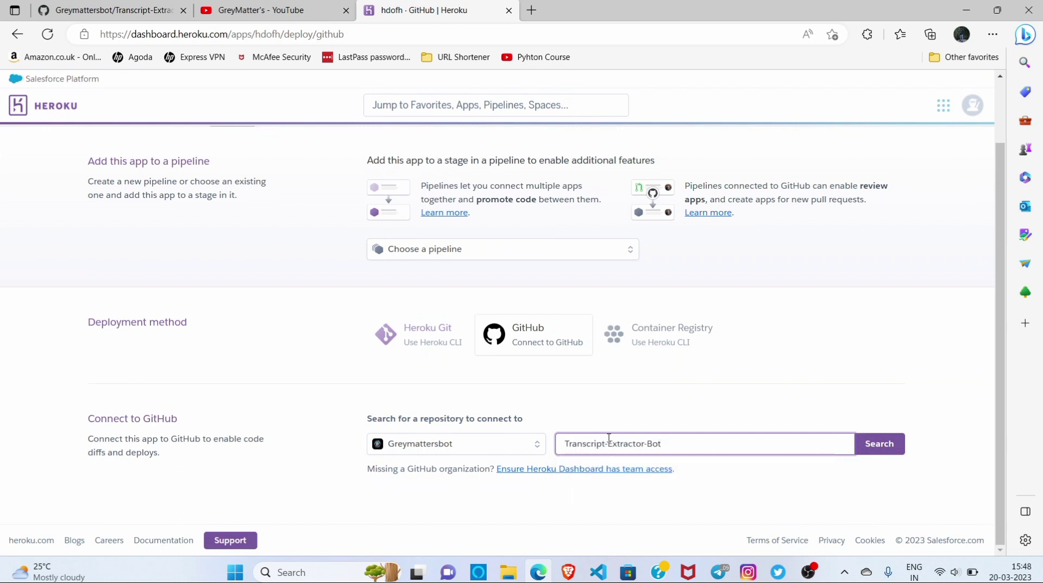
left_click(872, 447)
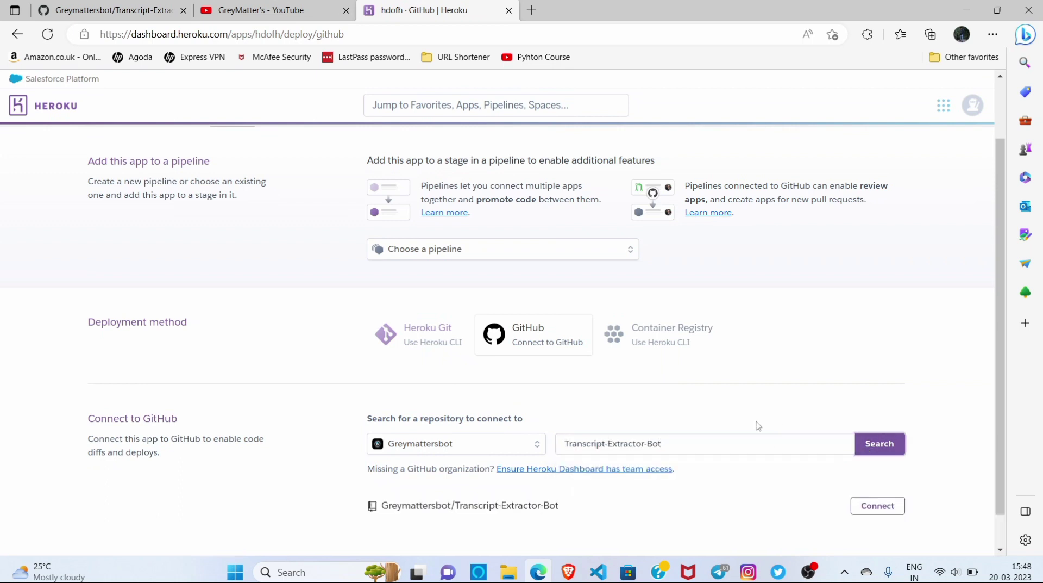
scroll(758, 425, "down", 1)
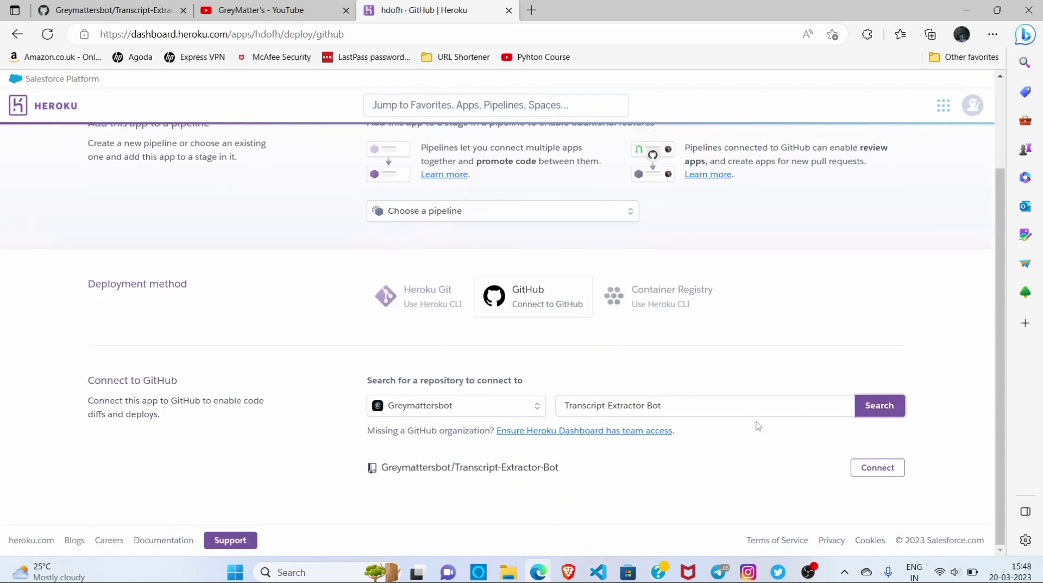
left_click(874, 470)
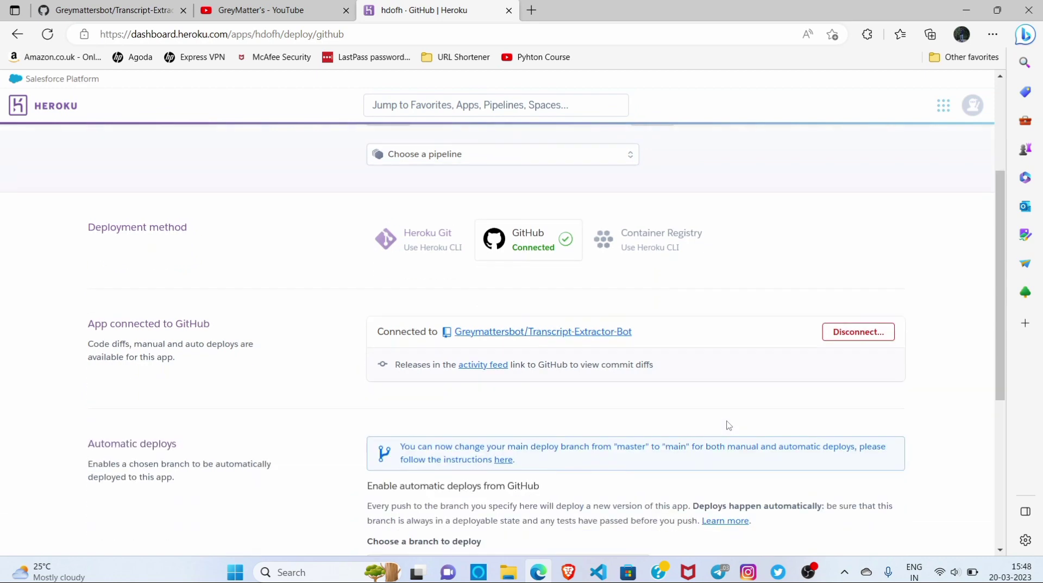
- Check the branch choices for the manual deployment and keep main
scroll(729, 425, "down", 6)
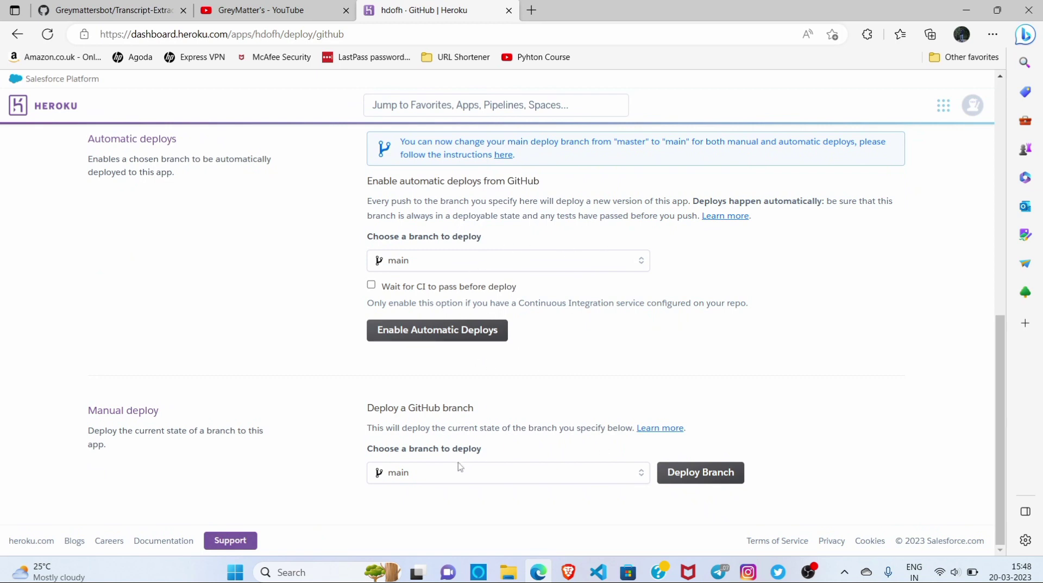
left_click(630, 481)
left_click(682, 510)
- Examine main.py in the GitHub fork for the environment variables the bot reads at startup
left_click(93, 4)
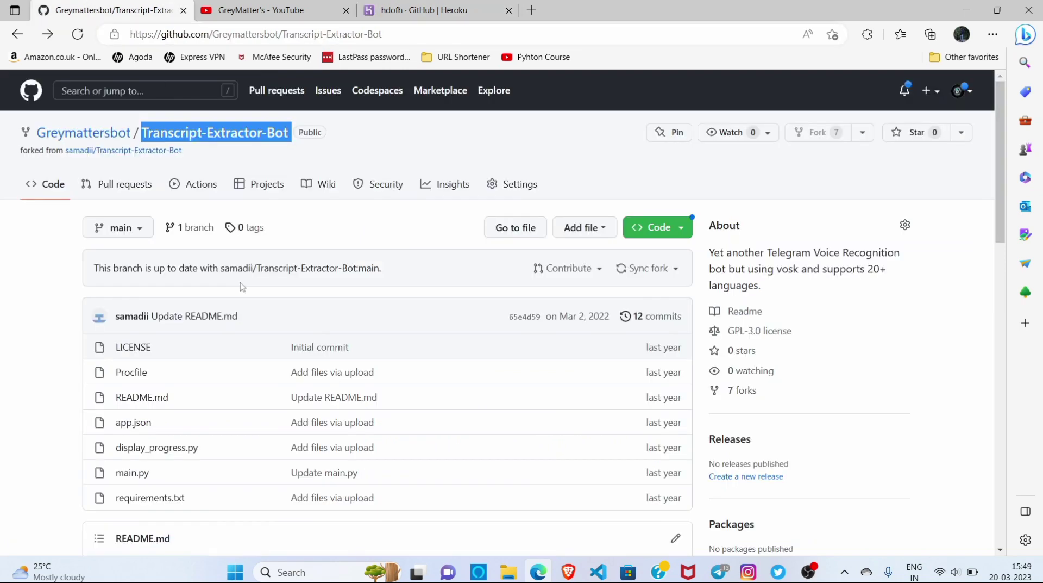
left_click(60, 287)
left_click(418, 4)
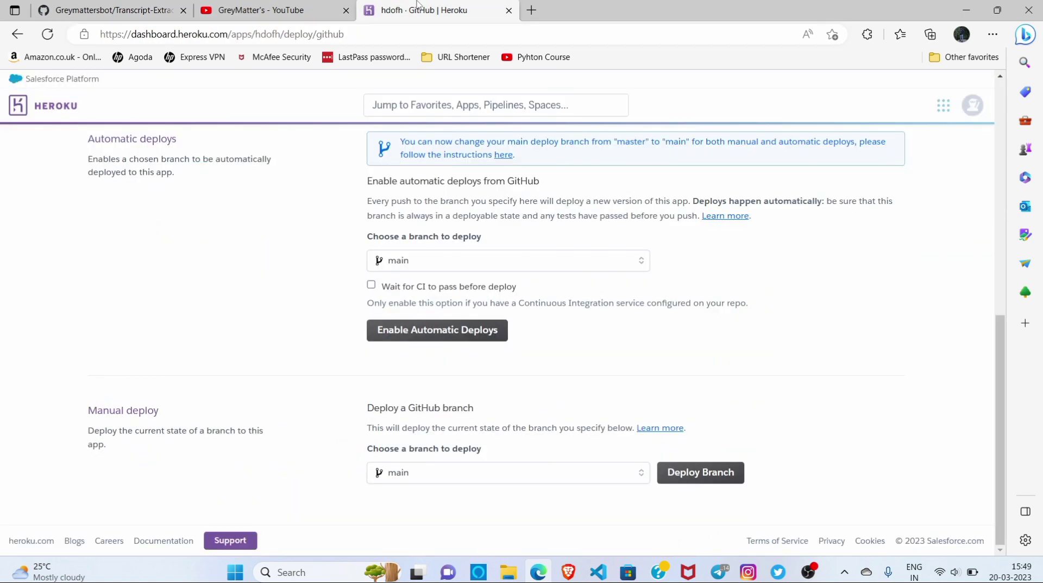
left_click(163, 10)
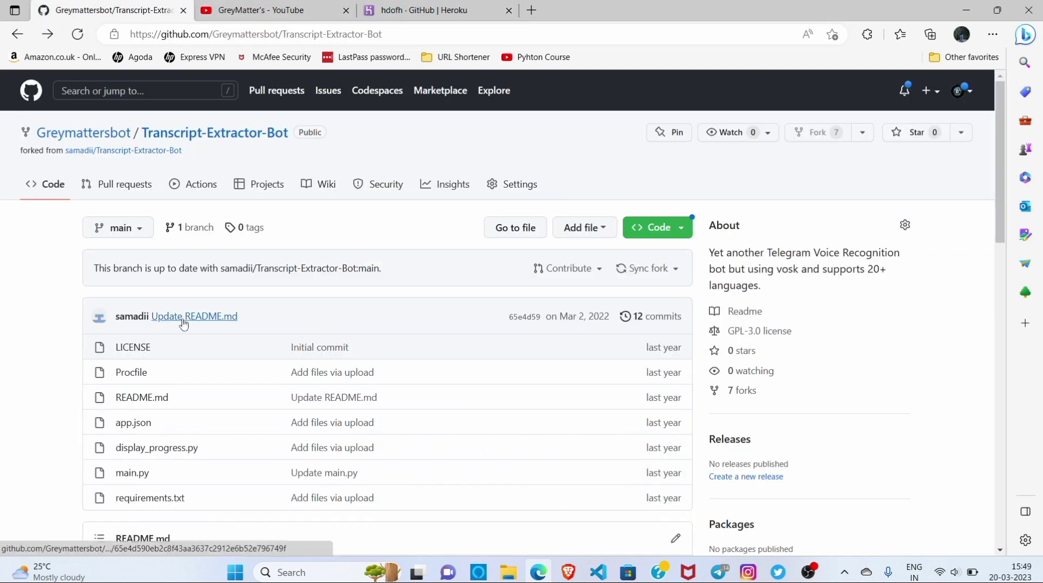
scroll(183, 323, "down", 2)
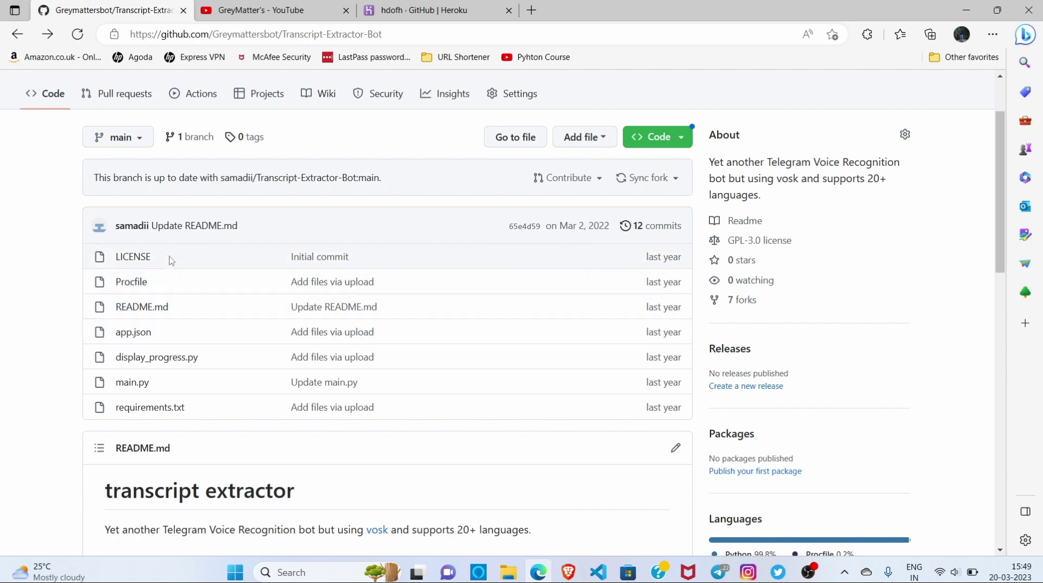
scroll(117, 383, "down", 1)
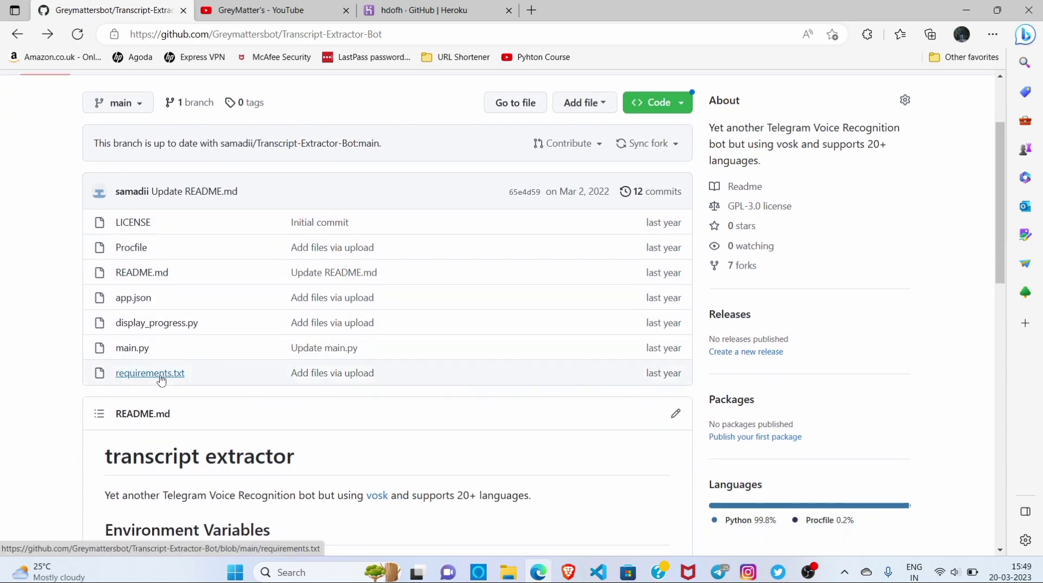
left_click(130, 352)
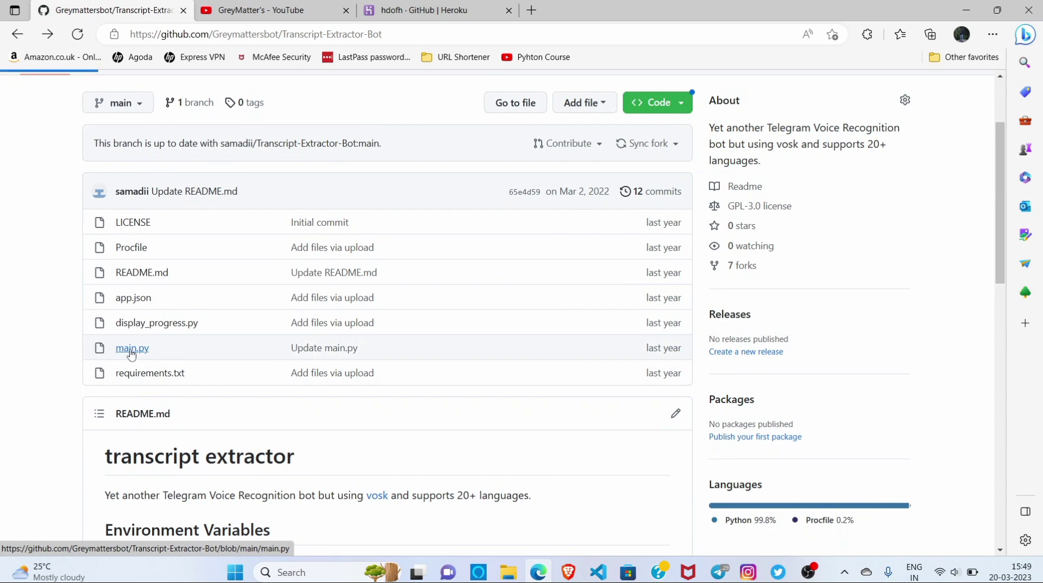
scroll(296, 408, "down", 4)
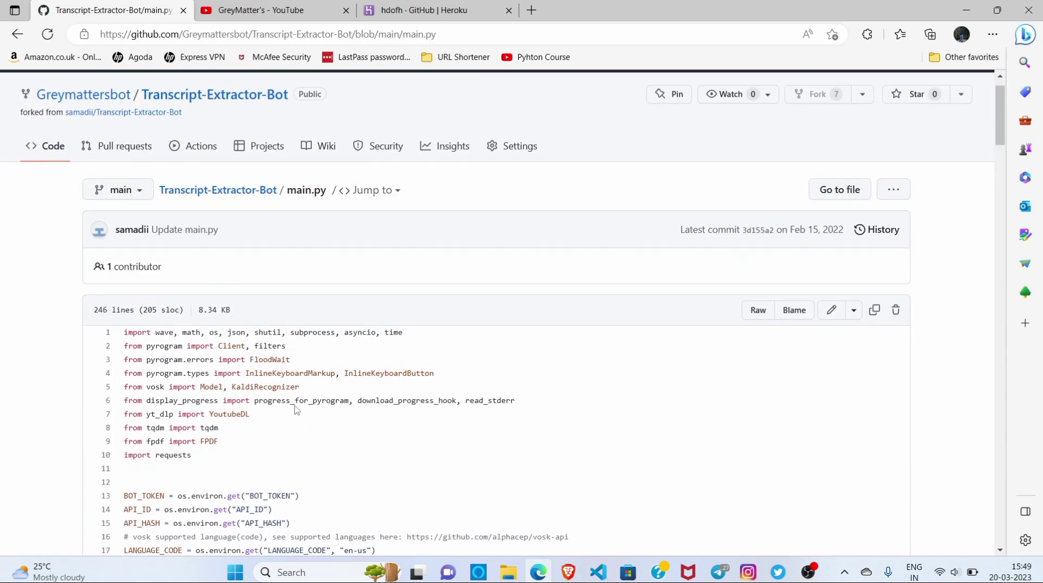
scroll(297, 408, "down", 1)
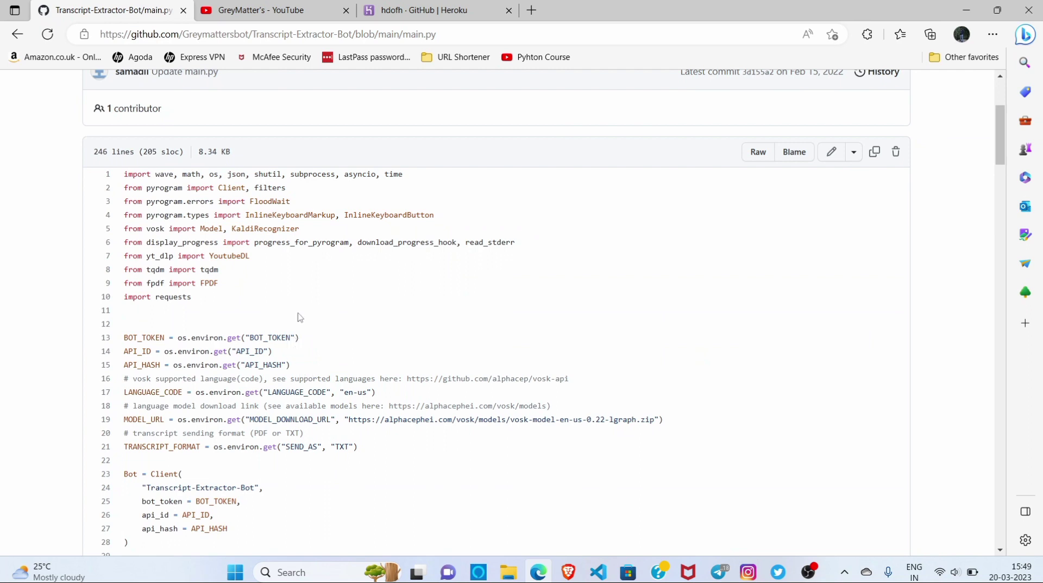
left_click(405, 11)
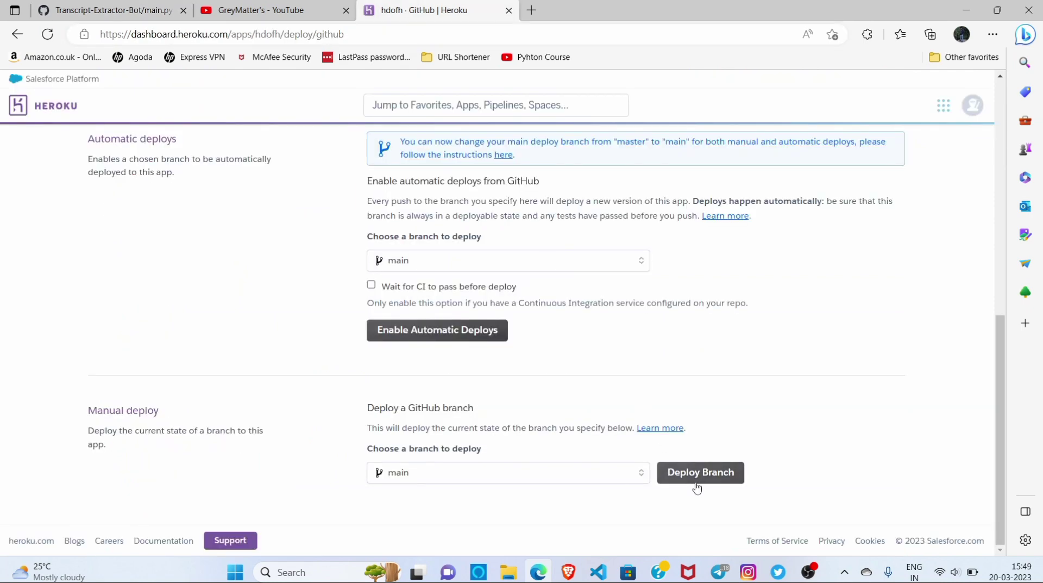
left_click(137, 6)
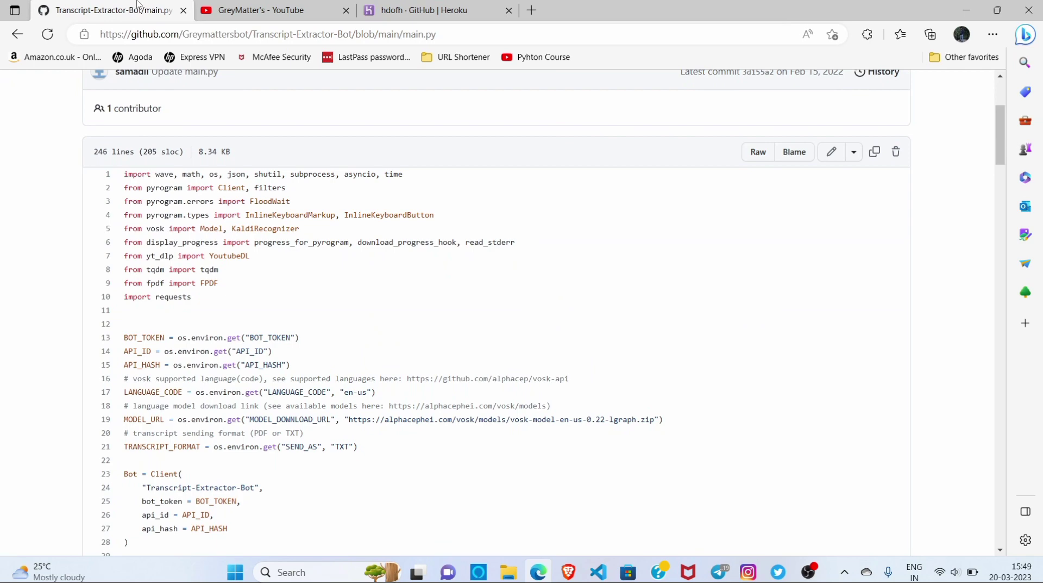
- Return to the fork's overview page to recheck its README, and manually deploy the main branch to the Heroku app
scroll(136, 278, "up", 4)
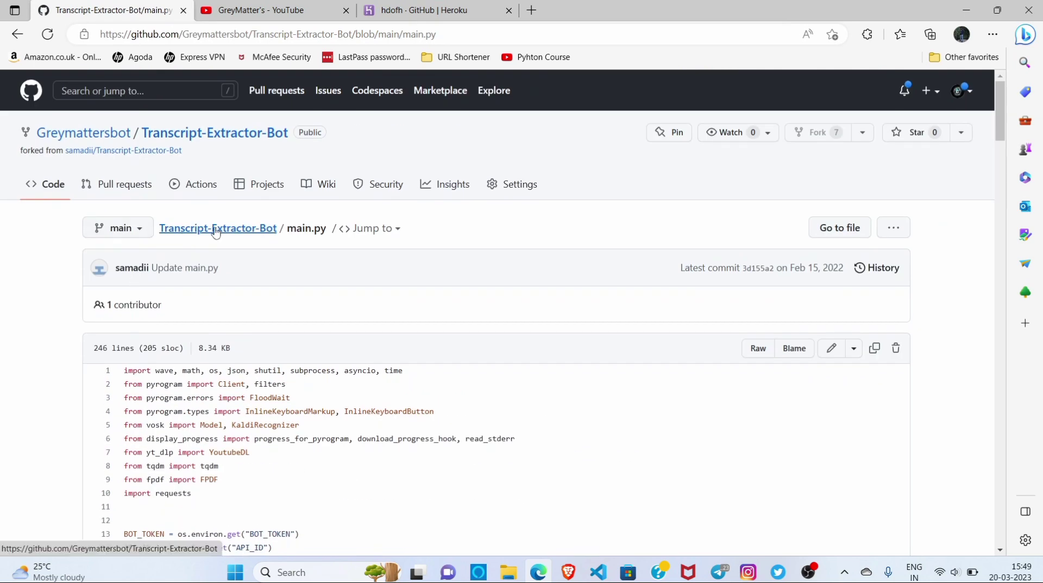
left_click(216, 228)
scroll(215, 231, "down", 10)
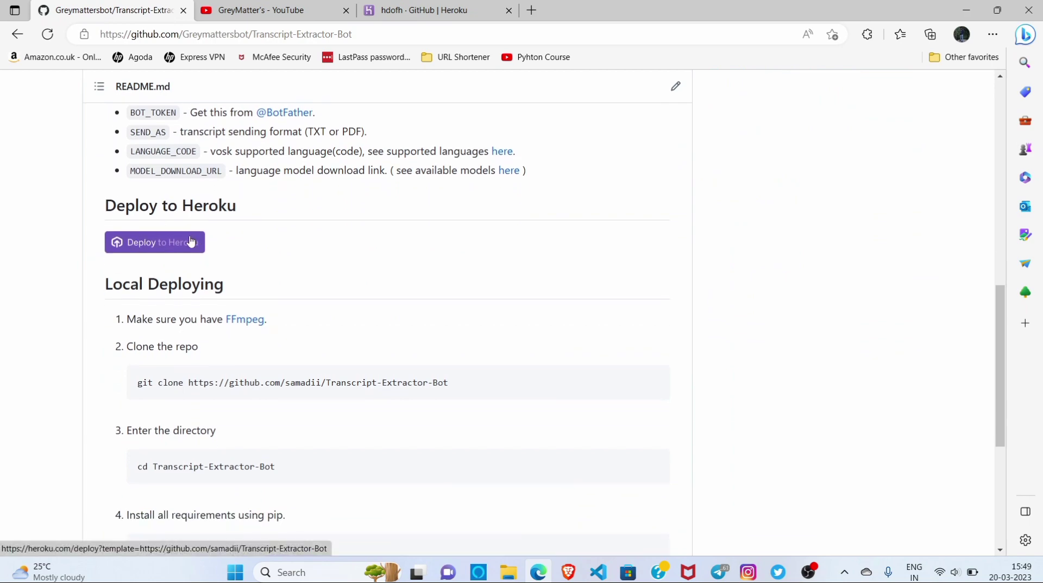
scroll(411, 250, "up", 10)
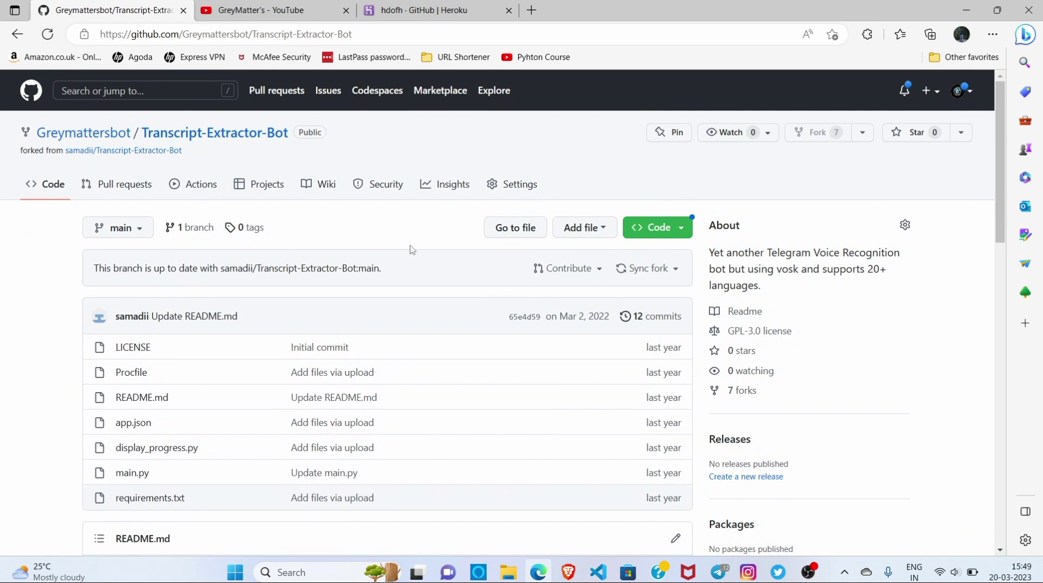
left_click(392, 6)
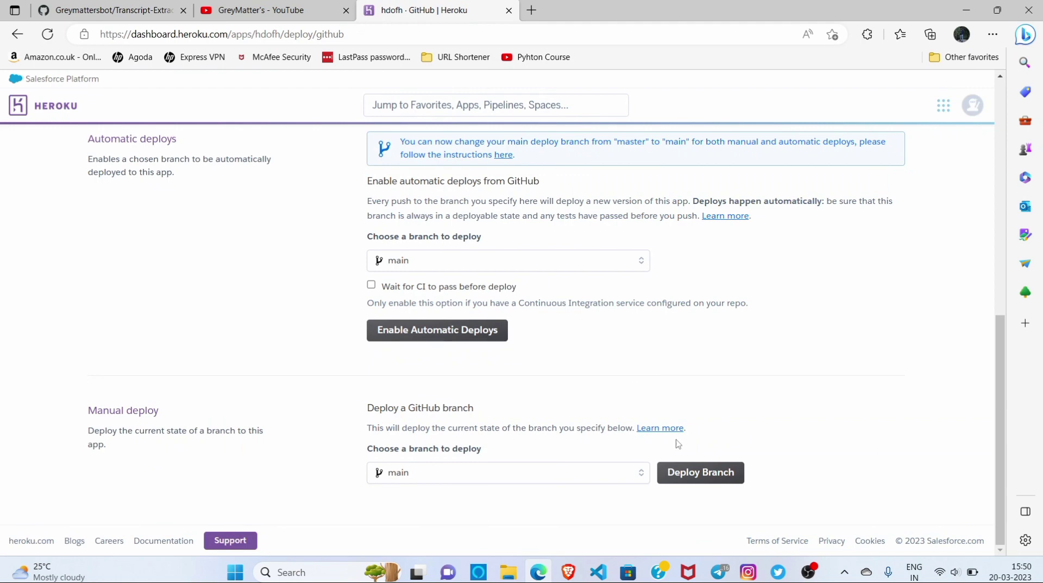
left_click(705, 471)
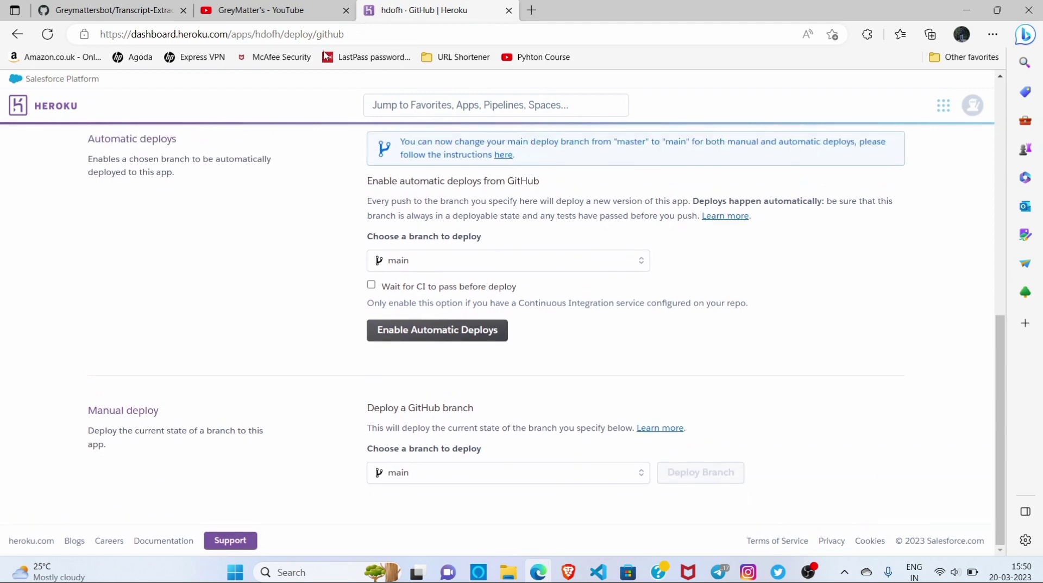
- Review the fork's file list and the environment variables described in its README
left_click(108, 10)
scroll(242, 340, "down", 3)
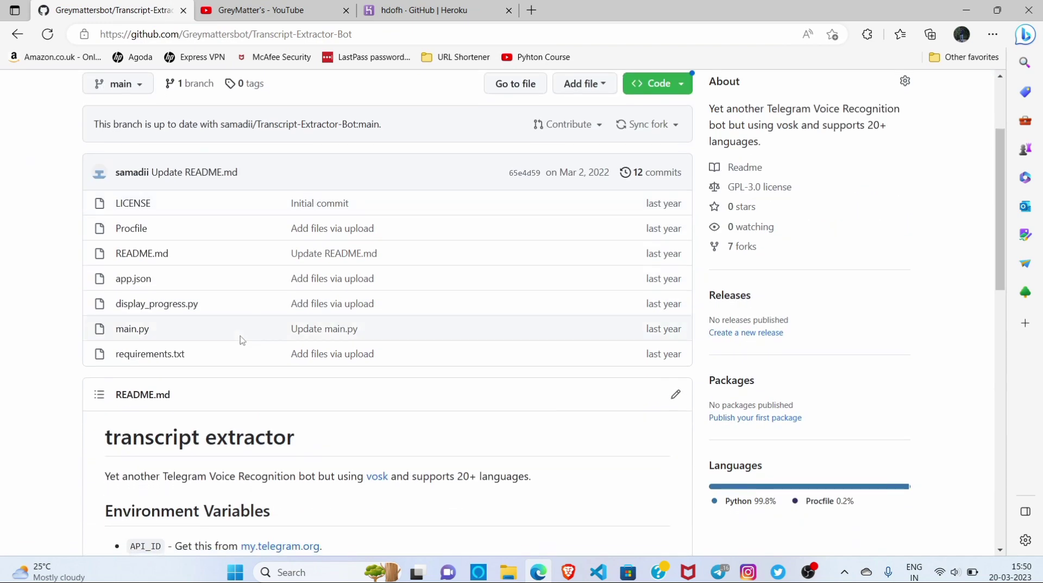
scroll(242, 340, "down", 1)
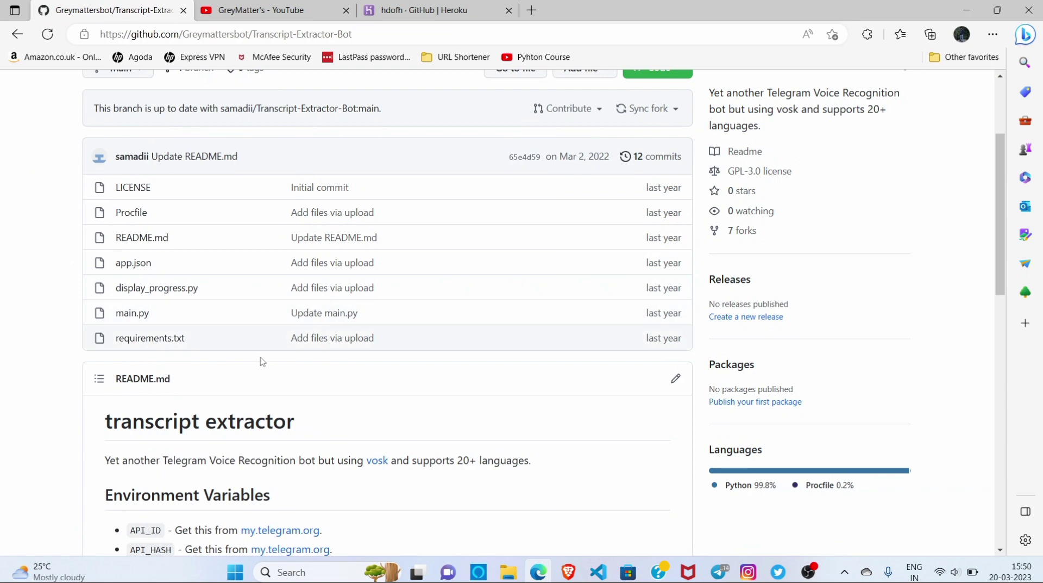
scroll(263, 361, "down", 3)
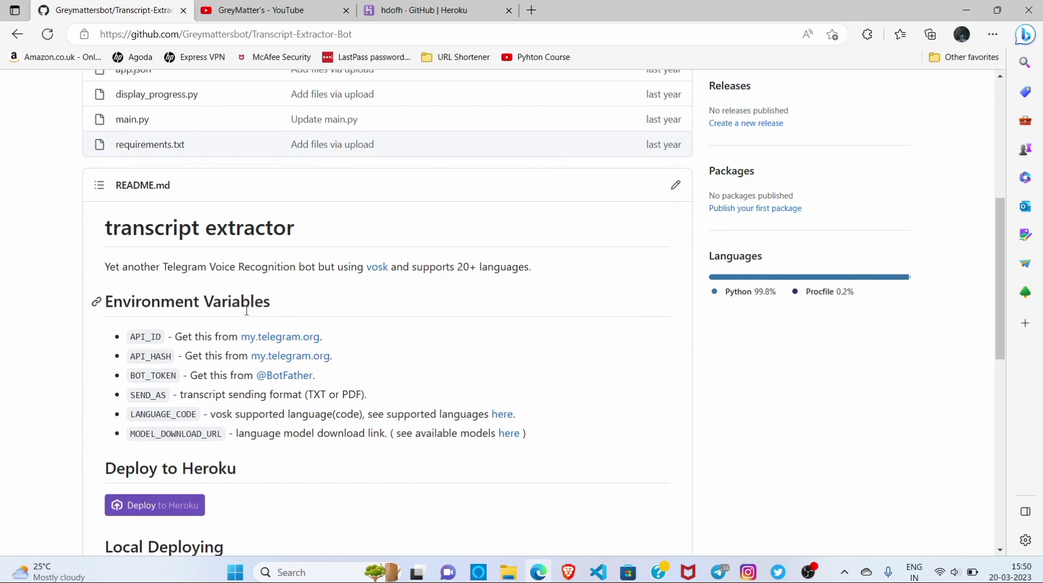
scroll(245, 310, "up", 3)
scroll(244, 310, "down", 6)
scroll(240, 300, "up", 1)
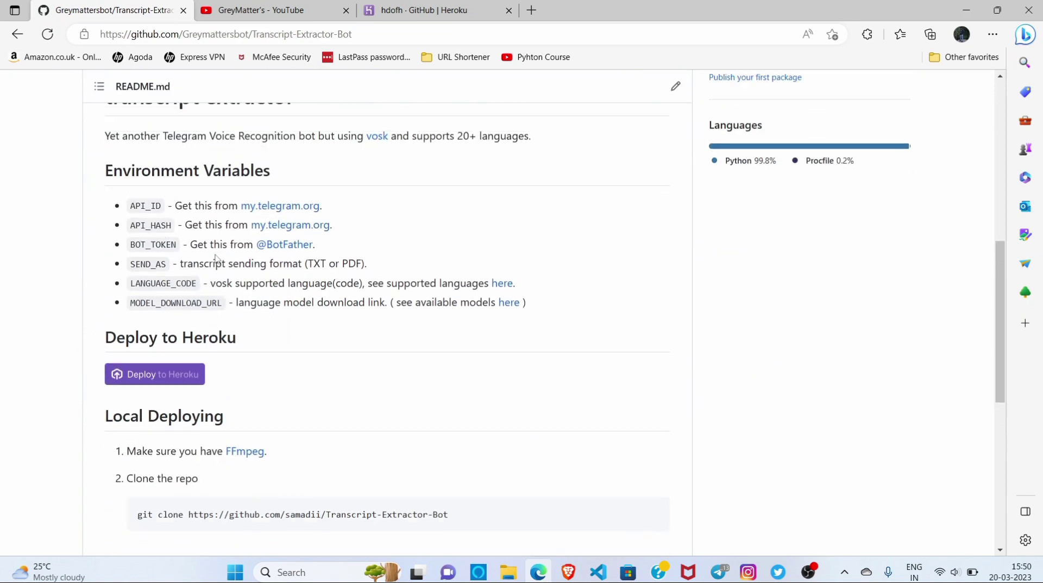
scroll(215, 258, "up", 1)
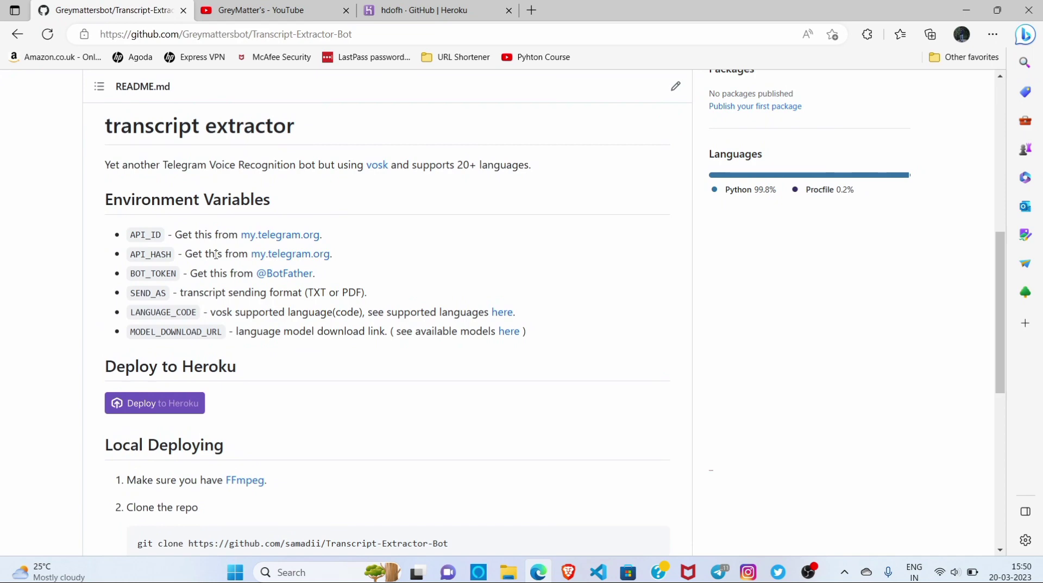
scroll(215, 254, "up", 5)
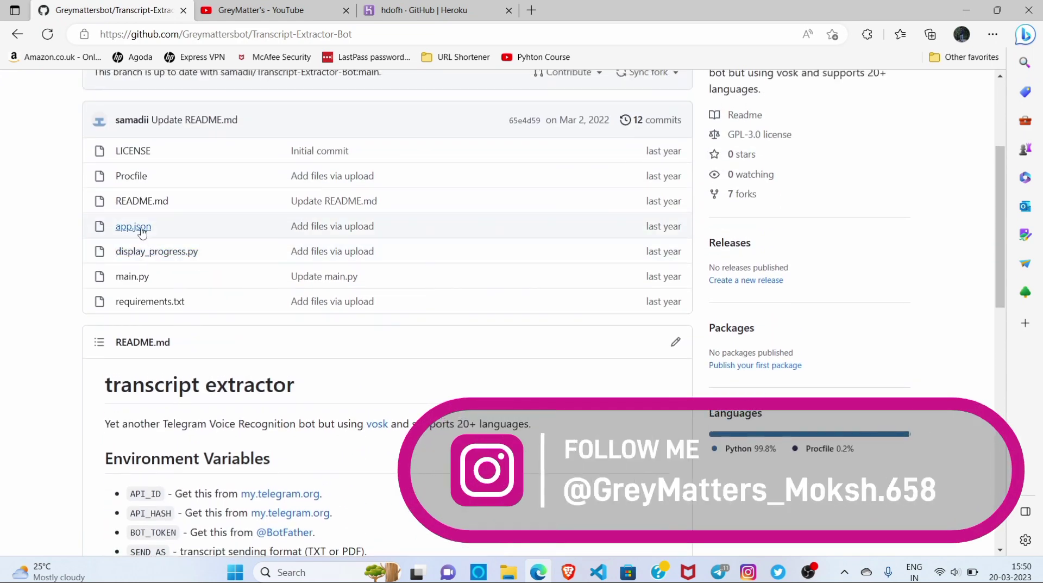
- Open app.json from the fork in a separate browser tab and examine the environment variables defined under env
right_click(142, 232)
left_click(209, 237)
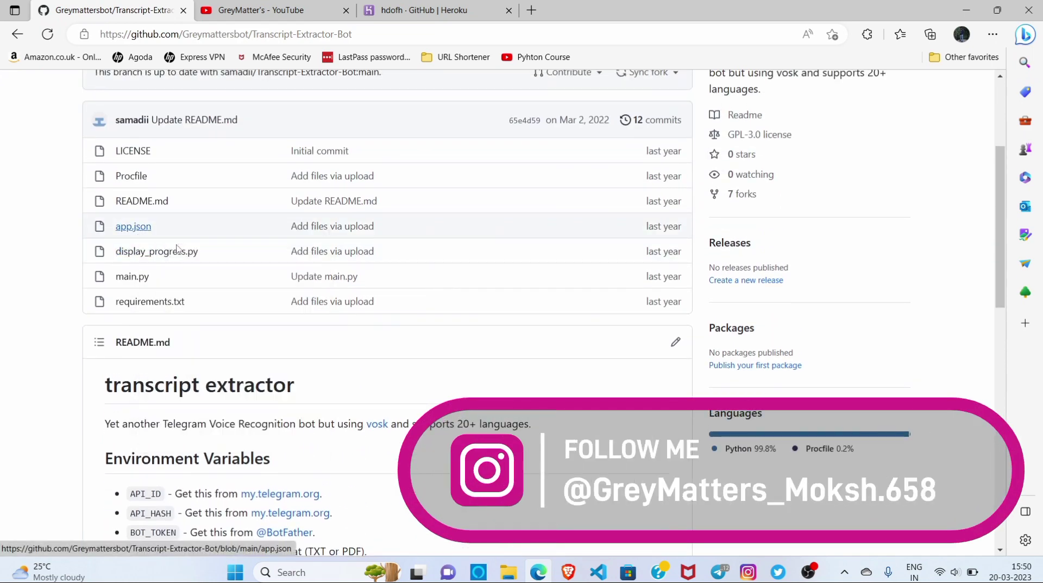
left_click(250, 7)
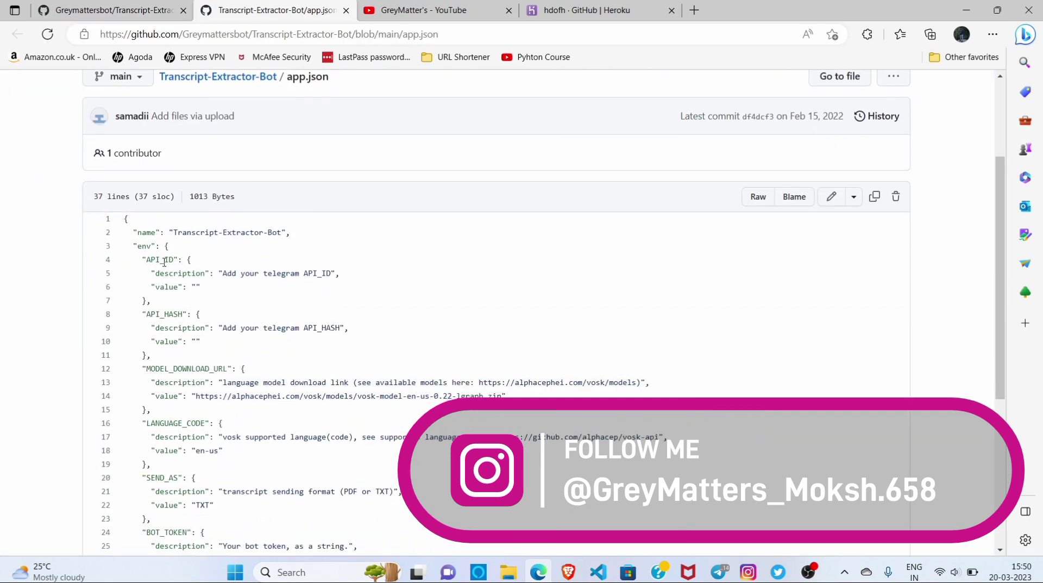
double_click(177, 260)
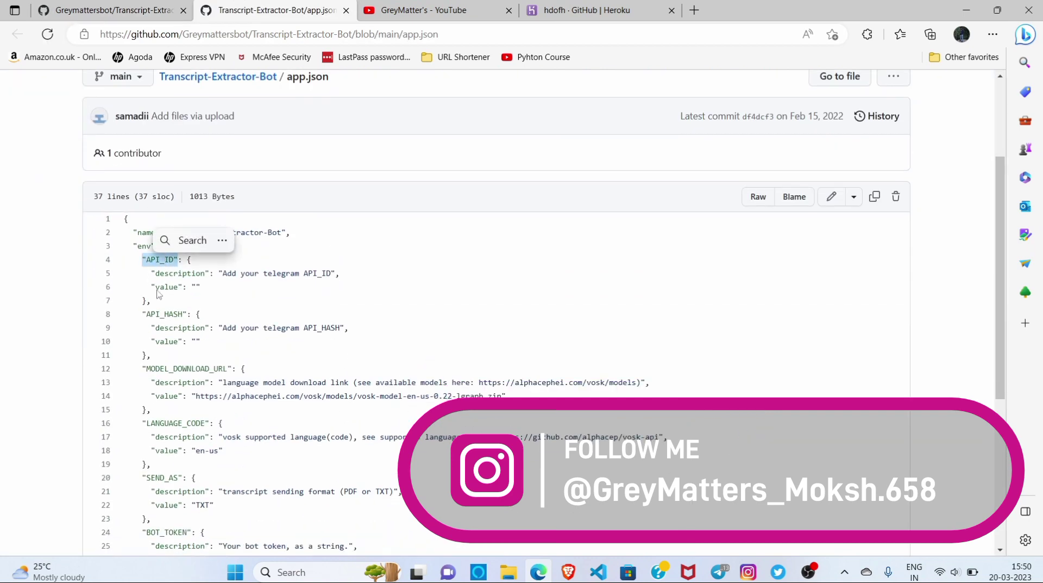
left_click_drag(179, 314, 144, 326)
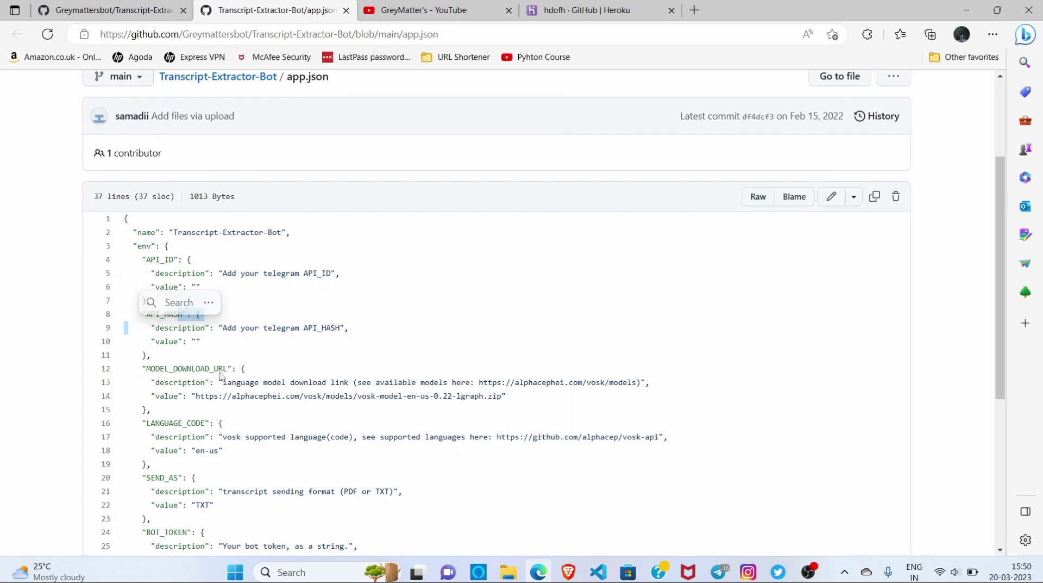
scroll(221, 376, "down", 1)
scroll(222, 376, "down", 1)
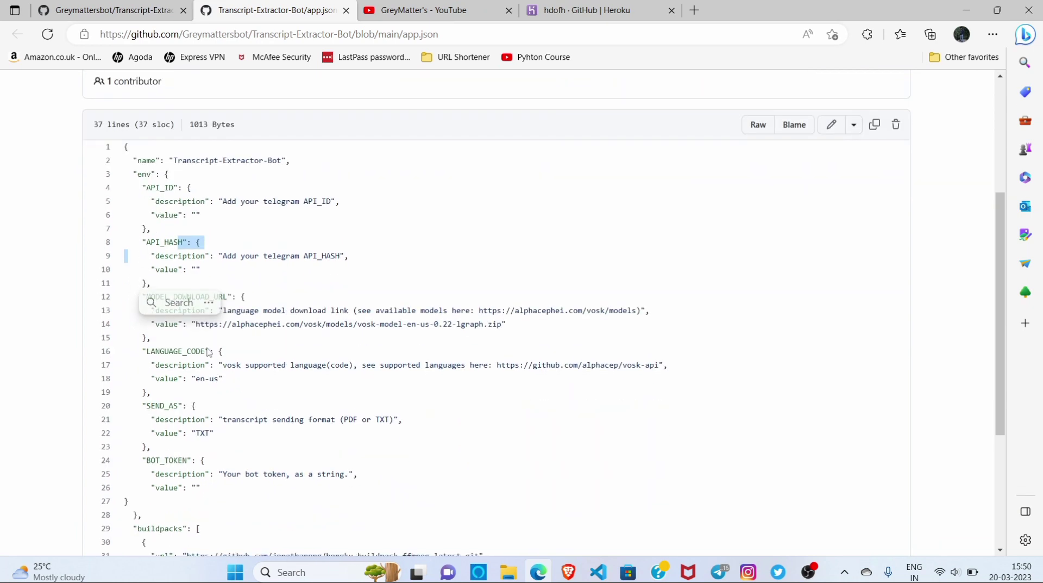
scroll(153, 359, "down", 1)
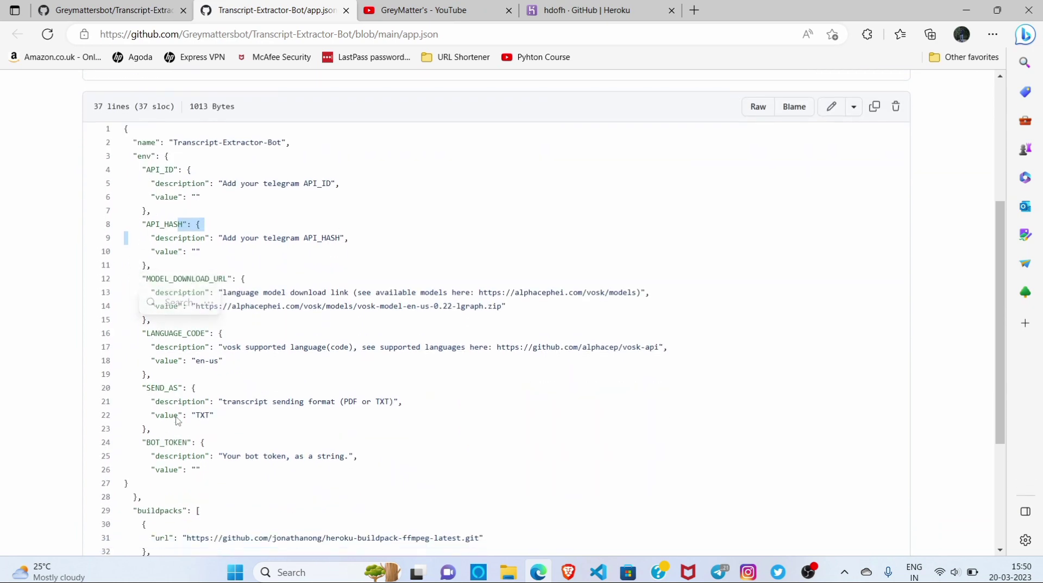
- Examine the env entries and the buildpacks listed in the fork's app.json
scroll(175, 442, "down", 1)
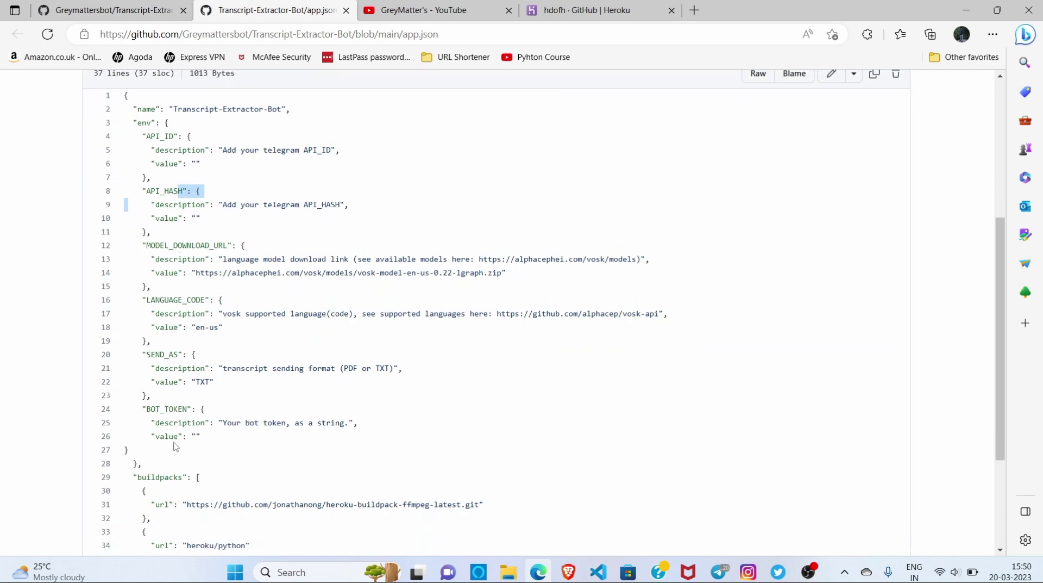
scroll(175, 446, "down", 1)
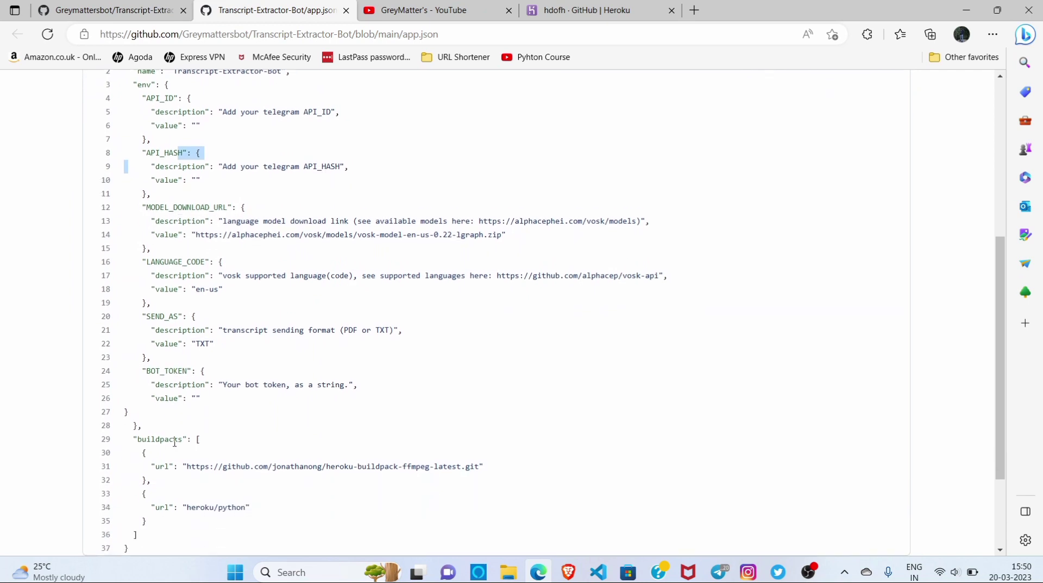
scroll(215, 515, "down", 2)
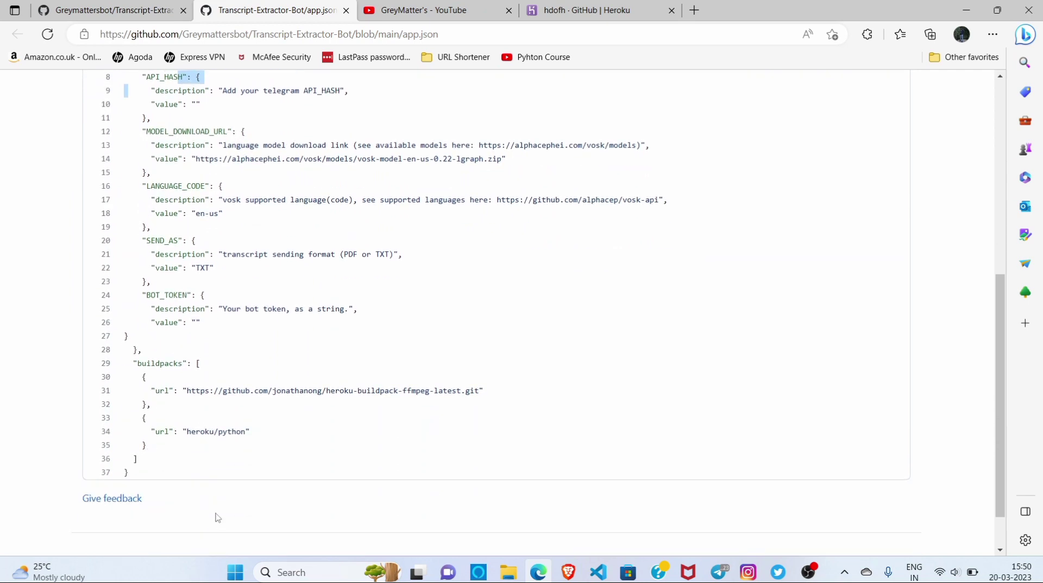
scroll(216, 516, "up", 7)
scroll(216, 516, "down", 2)
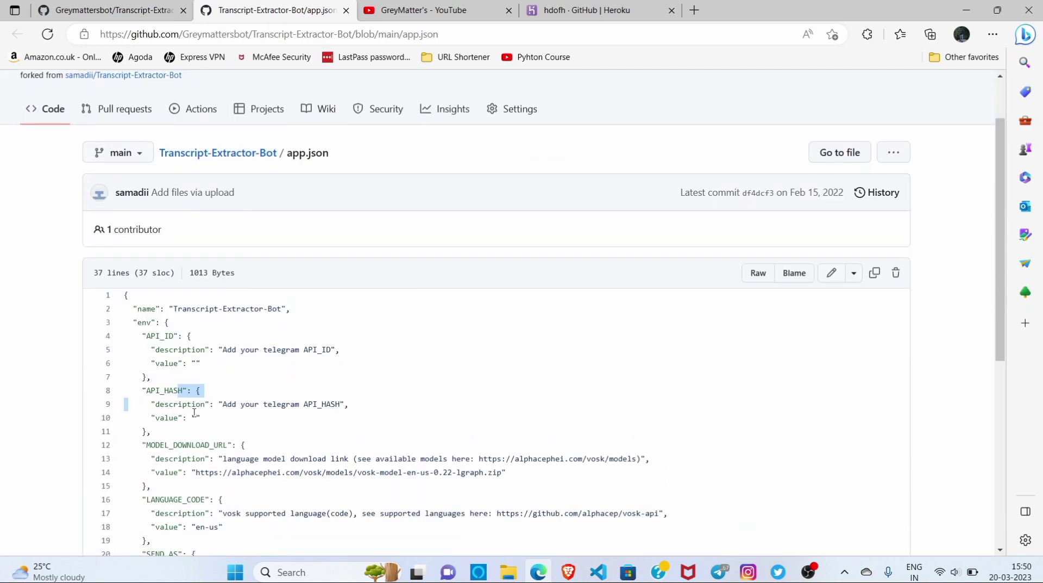
left_click(195, 413)
scroll(165, 326, "down", 3)
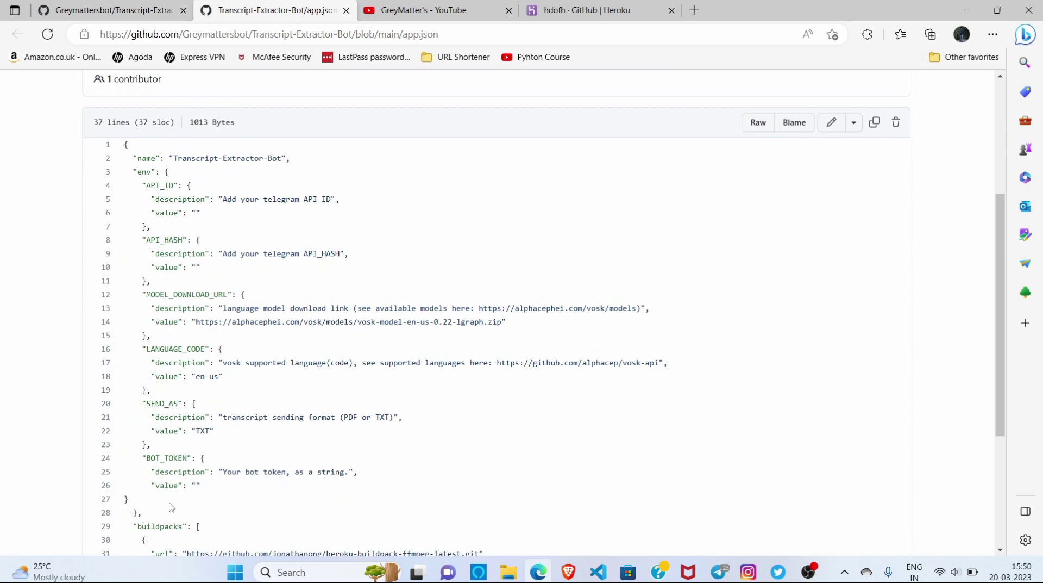
scroll(171, 506, "up", 1)
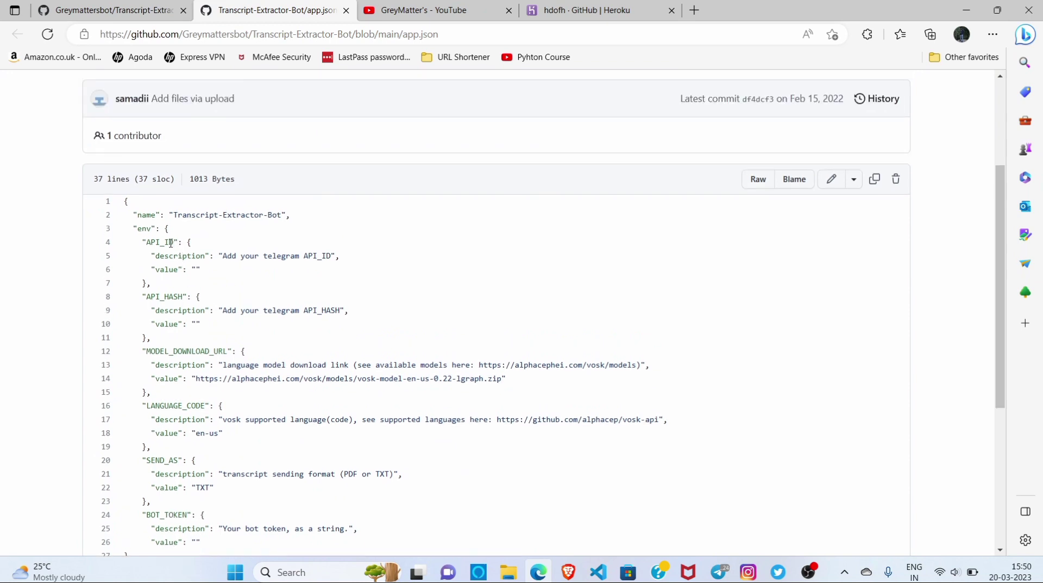
- Copy the API_ID variable name from app.json and check the manual deployment's status for the Heroku app
left_click_drag(175, 243, 146, 245)
left_click(584, 5)
scroll(490, 267, "down", 3)
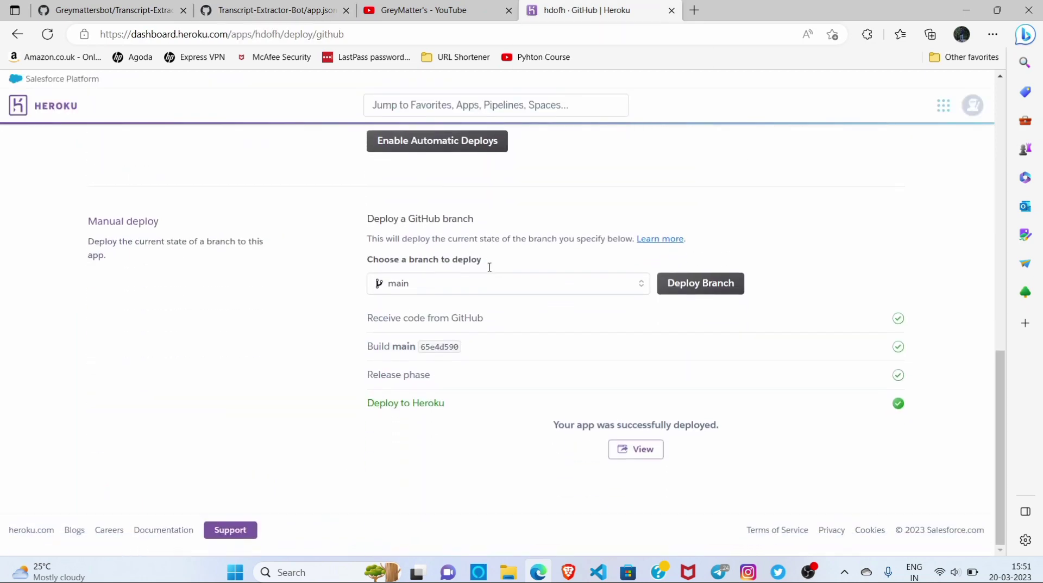
scroll(489, 267, "up", 1)
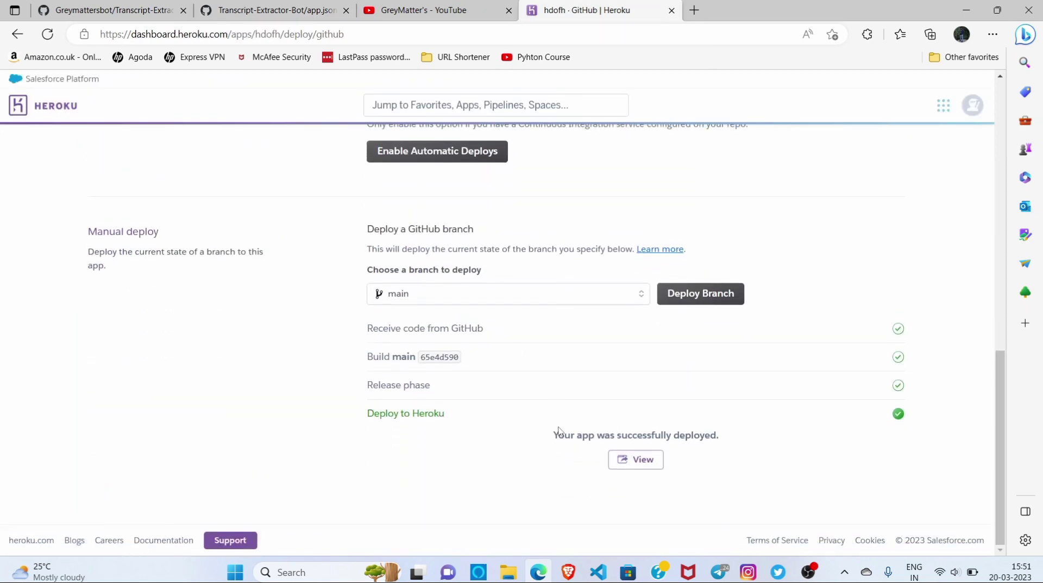
scroll(559, 430, "up", 1)
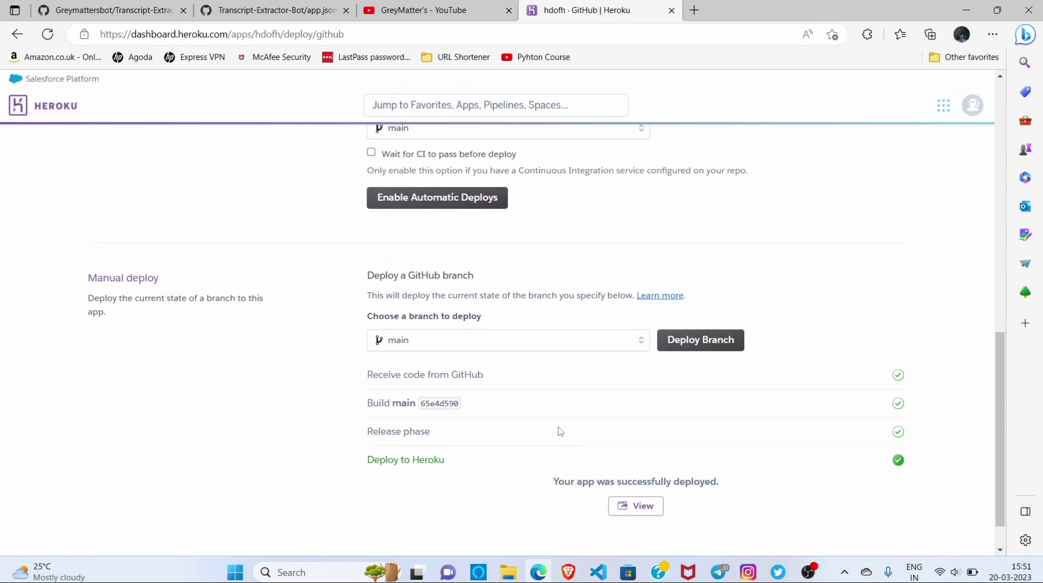
scroll(560, 430, "up", 12)
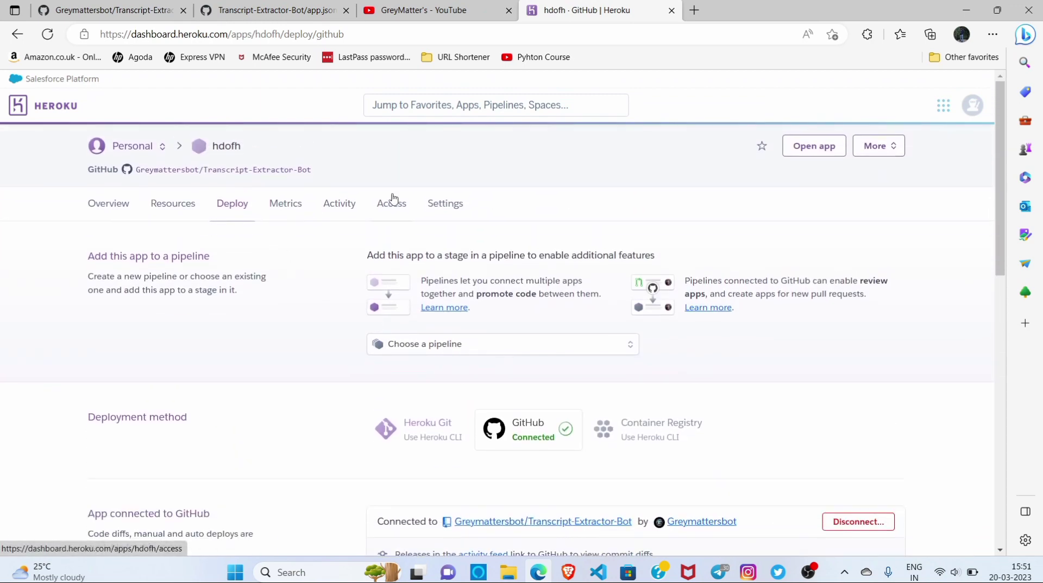
- Reveal the config vars in the Heroku app's settings and enter API_ID as the key of a new one
left_click(440, 210)
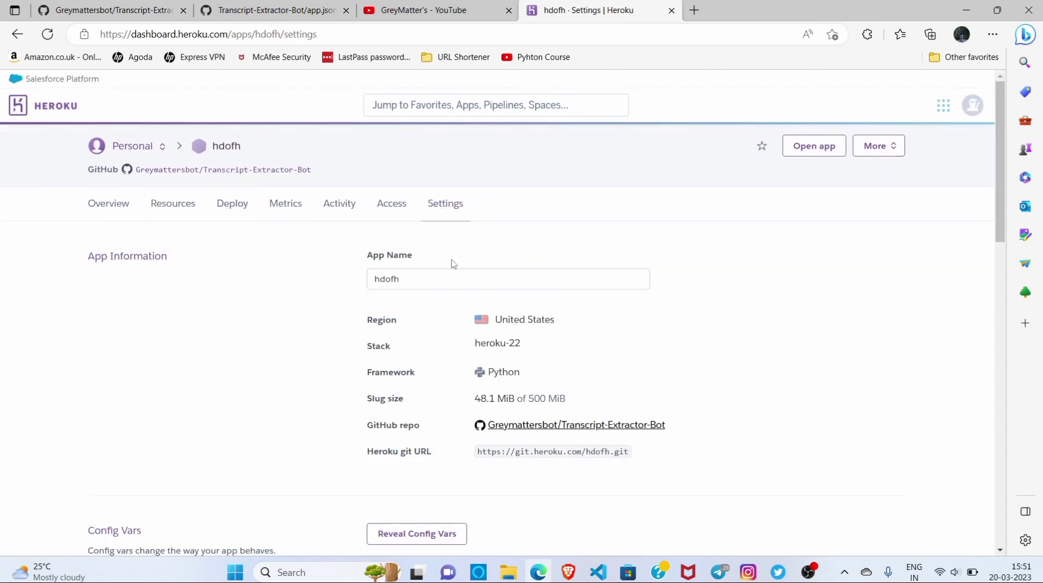
scroll(451, 263, "down", 4)
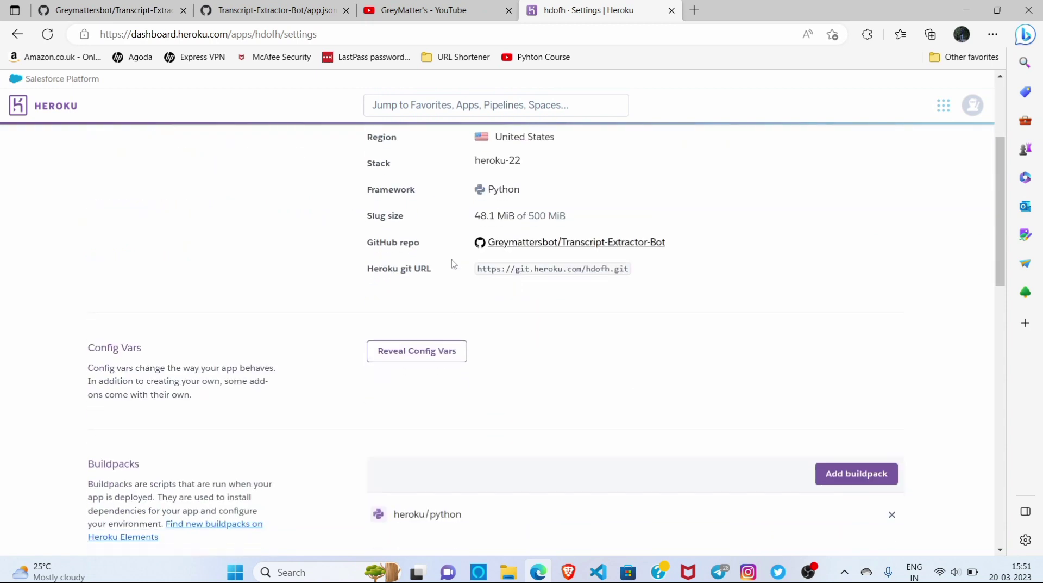
left_click(451, 342)
scroll(451, 343, "down", 2)
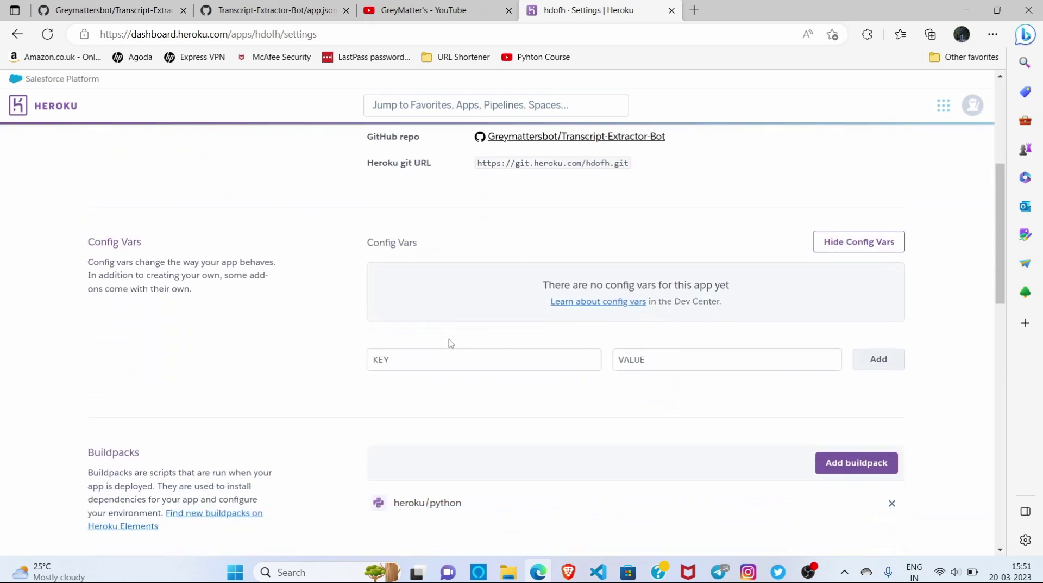
left_click(454, 362)
type("API_ID")
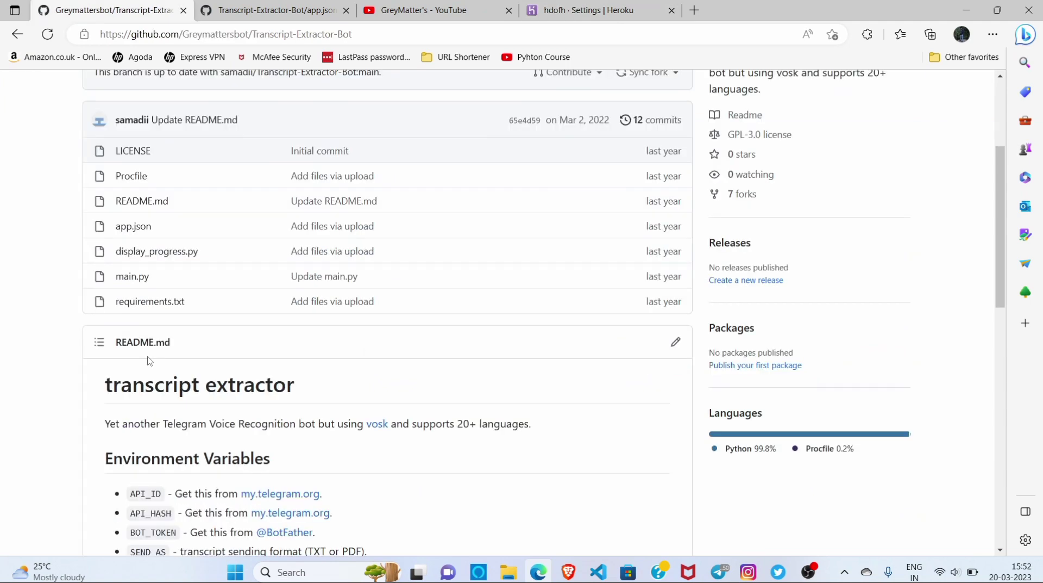
- Enter MODEL_DOWNLOAD_URL, as named in app.json, as the key of a new Heroku config var
key("ctrl+Tab")
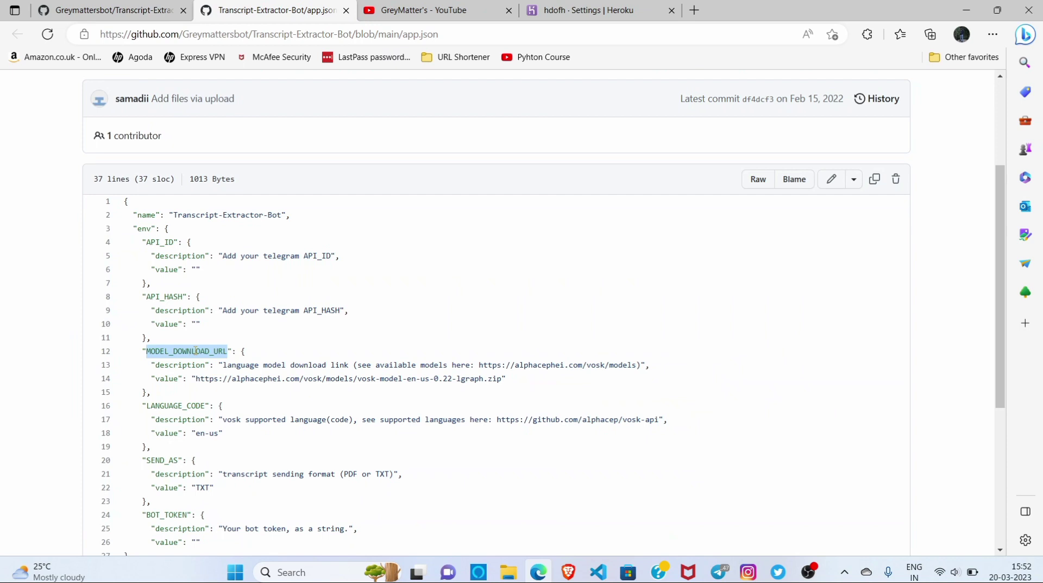
left_click(636, 9)
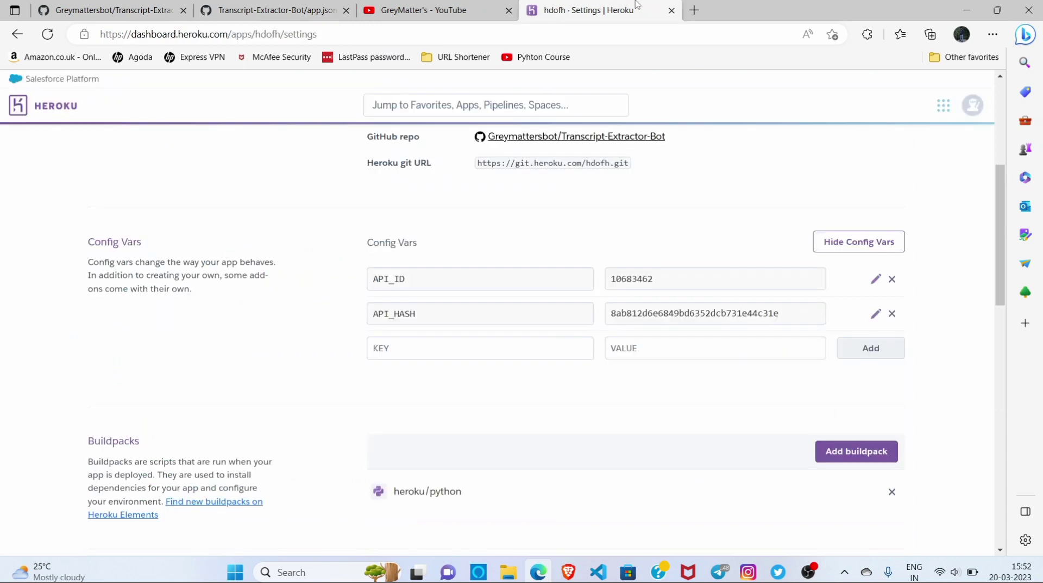
left_click(561, 347)
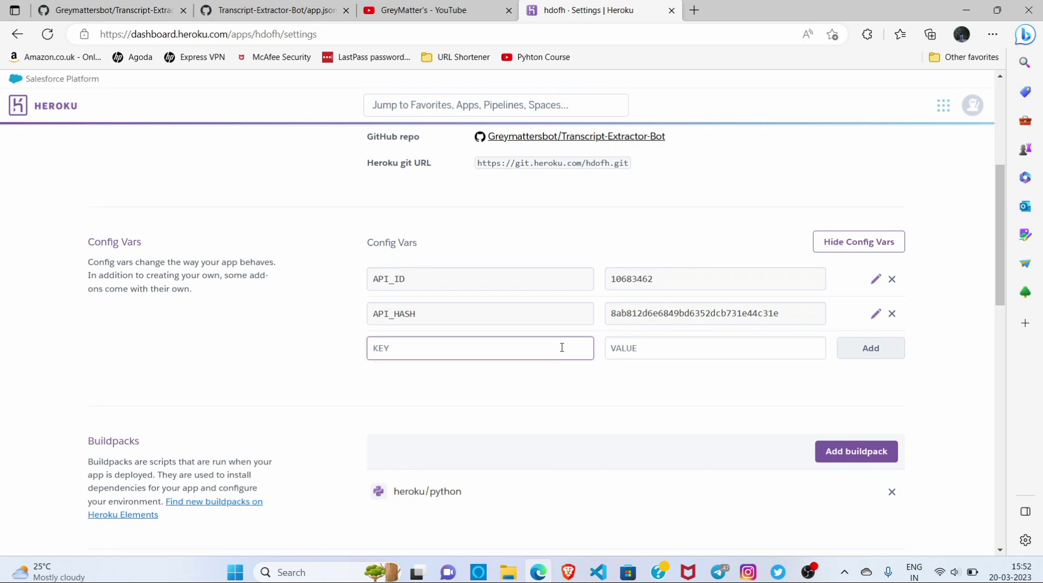
type("MODEL_DOWNLOAD_URL")
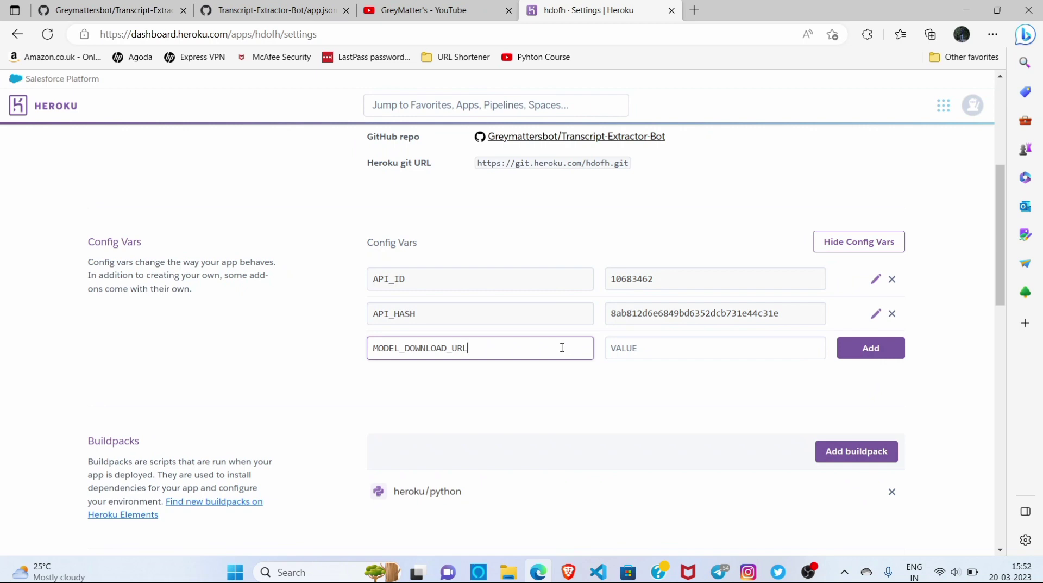
left_click(268, 8)
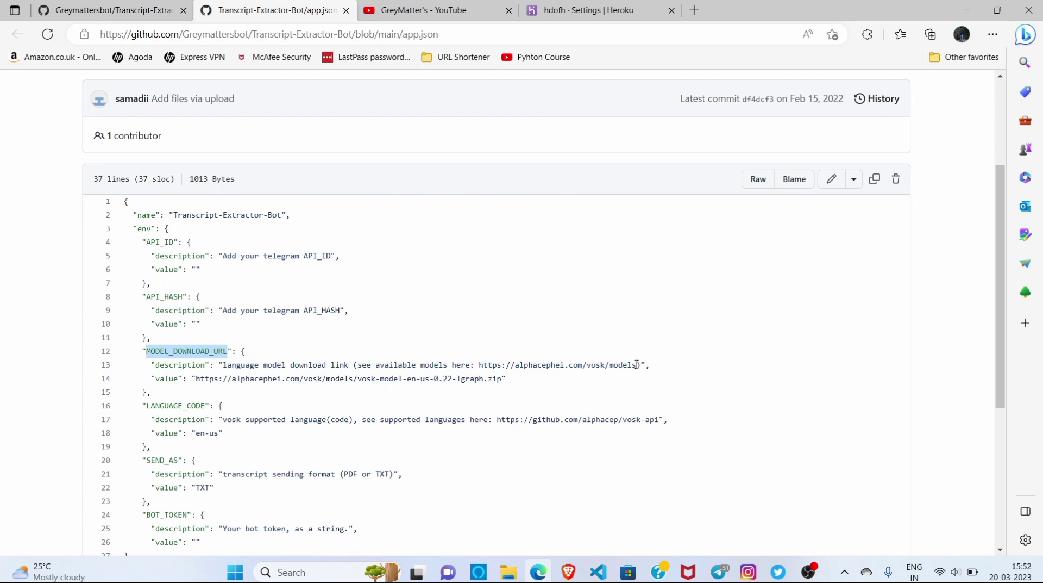
left_click_drag(637, 364, 479, 368)
key("ctrl+c")
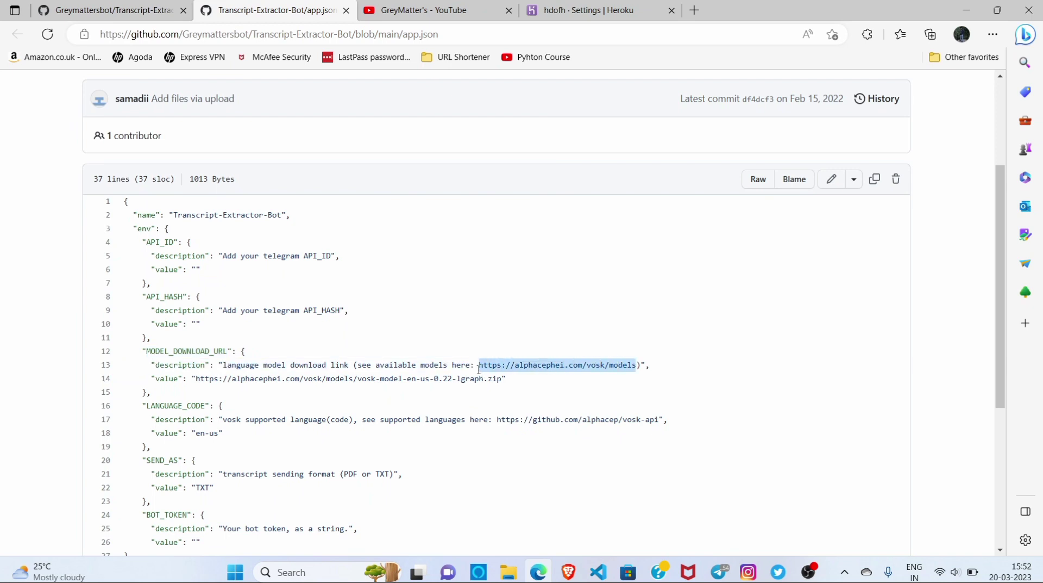
left_click(695, 6)
key("ctrl+v")
key("Return")
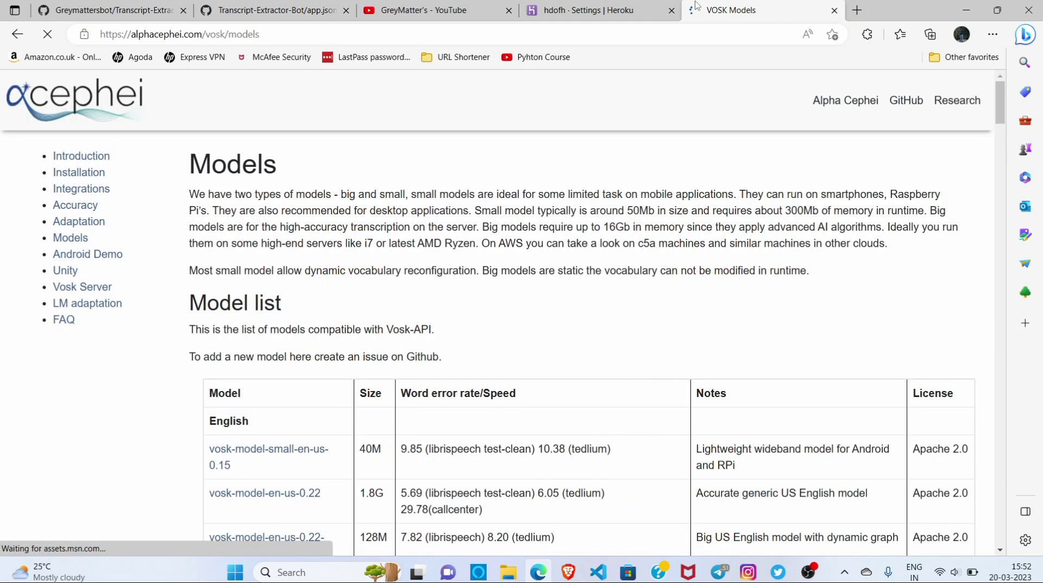
scroll(493, 244, "down", 4)
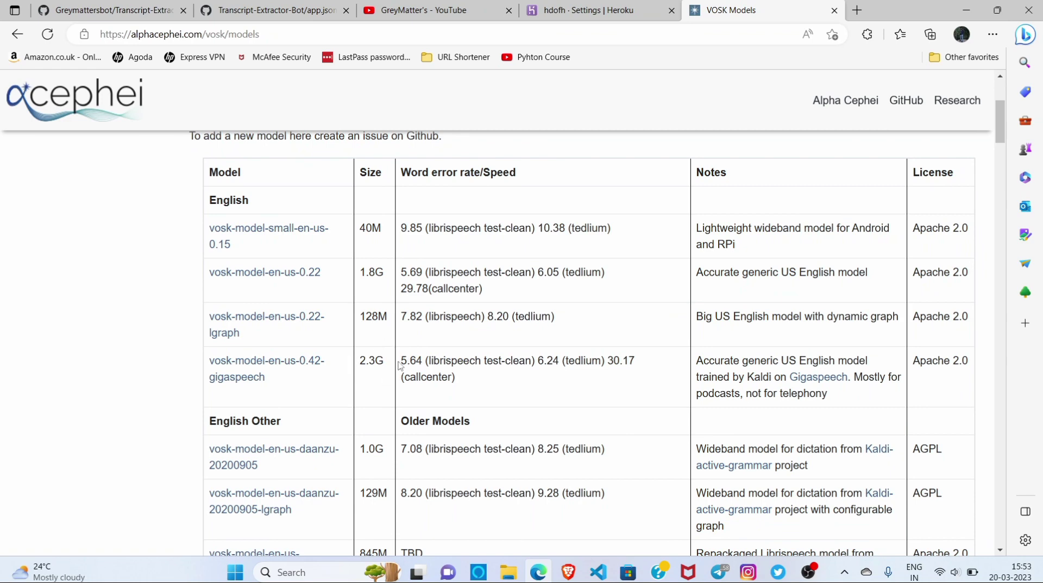
scroll(401, 365, "down", 1)
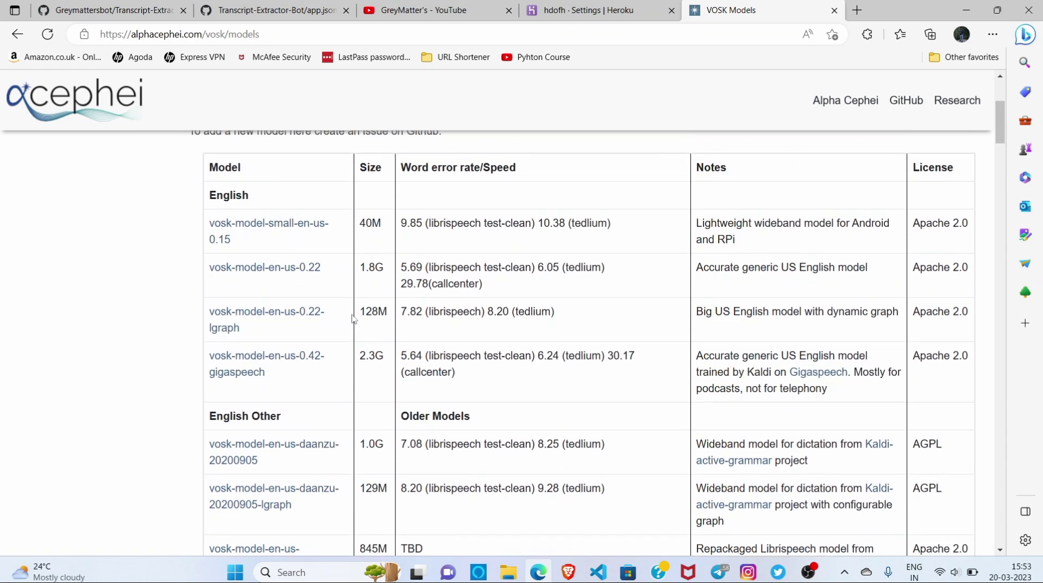
scroll(371, 322, "up", 4)
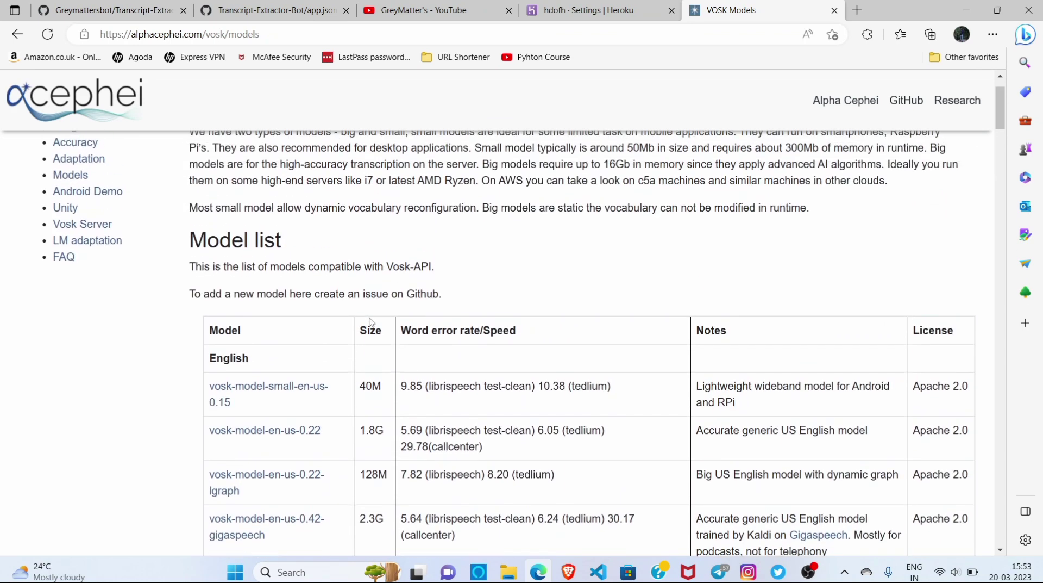
left_click(835, 10)
scroll(525, 175, "up", 2)
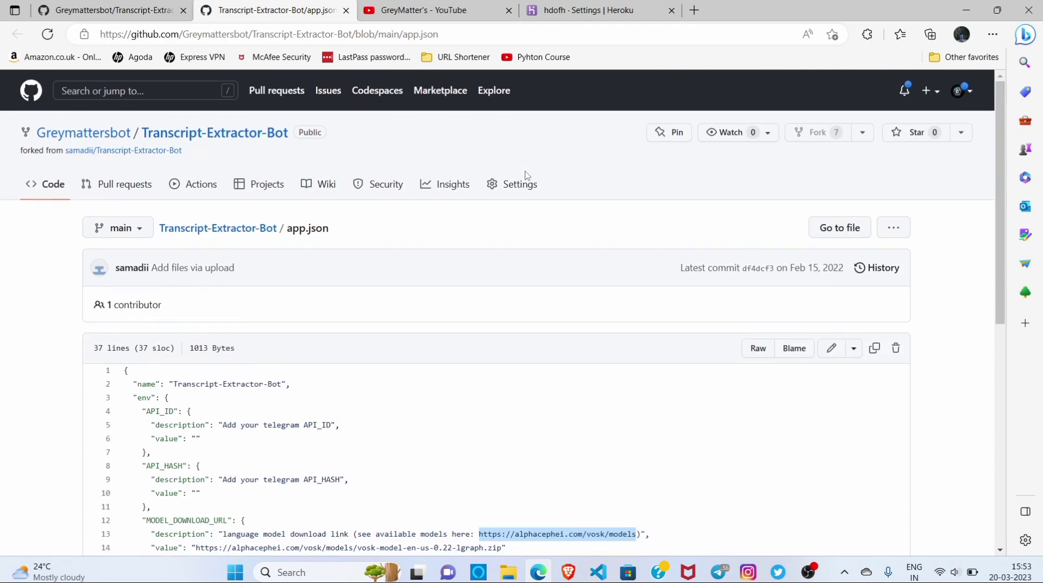
scroll(525, 175, "down", 2)
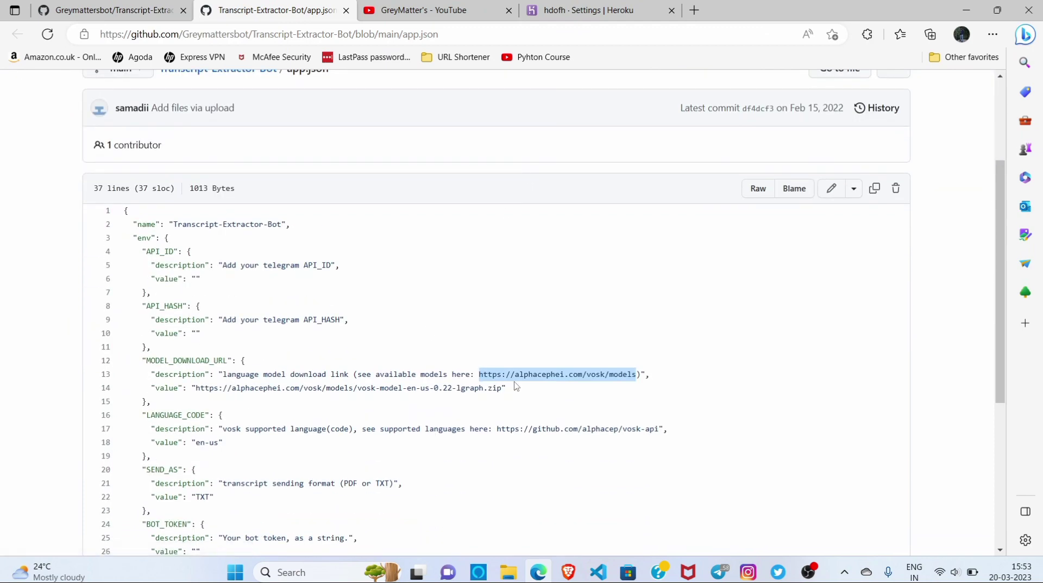
left_click_drag(501, 387, 198, 397)
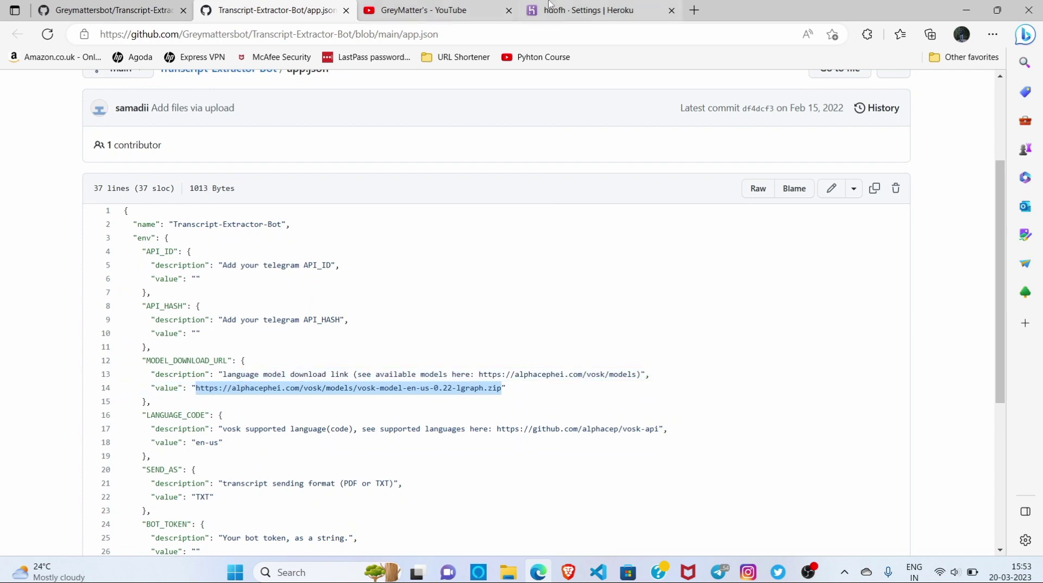
left_click(592, 9)
left_click(645, 346)
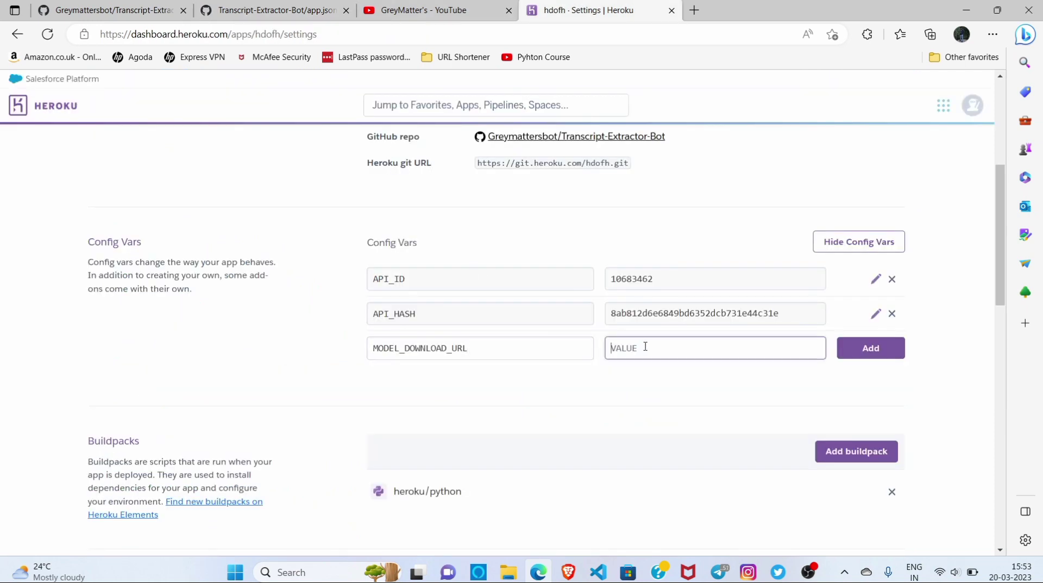
key("ctrl+v")
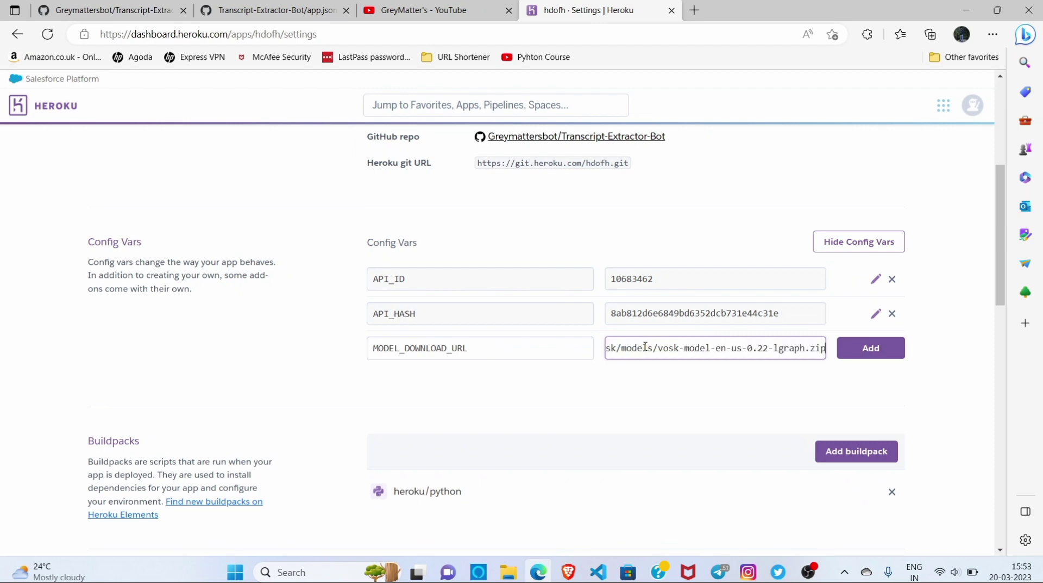
left_click(867, 354)
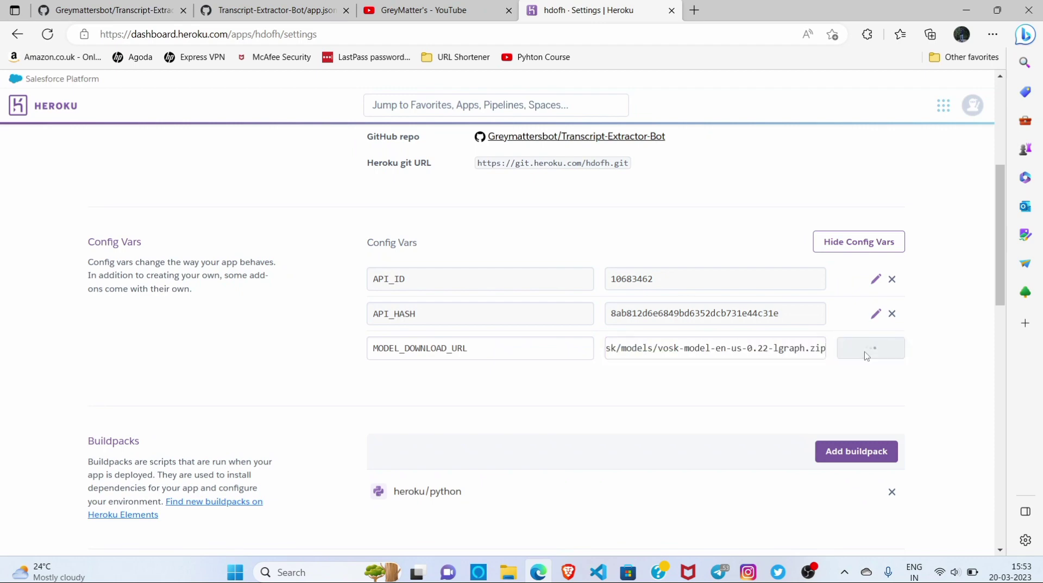
- Copy the LANGUAGE_CODE name from app.json and enter it as the key of a new Heroku config var
key("ctrl+1")
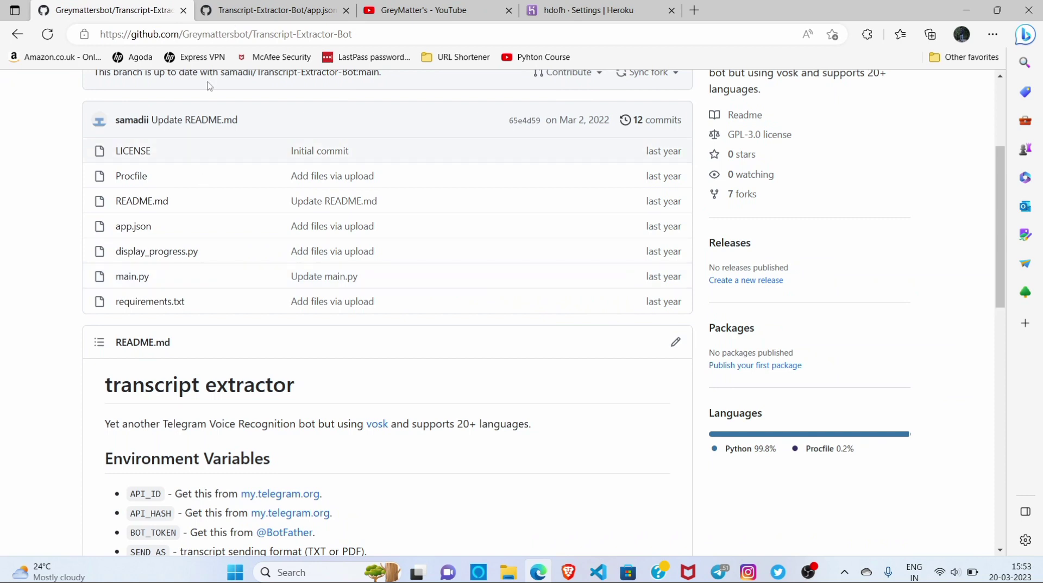
key("ctrl+Tab")
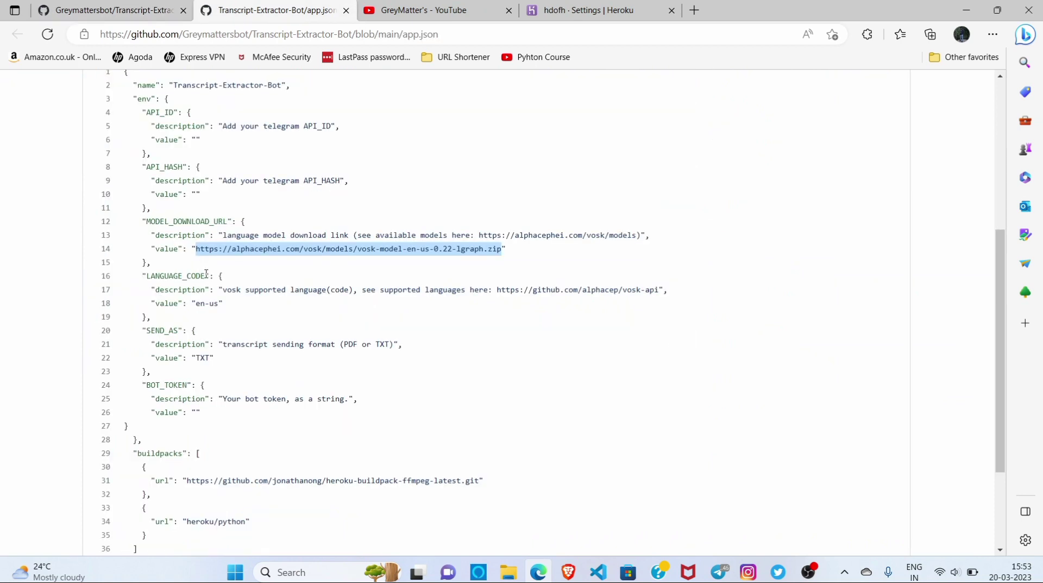
left_click_drag(206, 274, 148, 277)
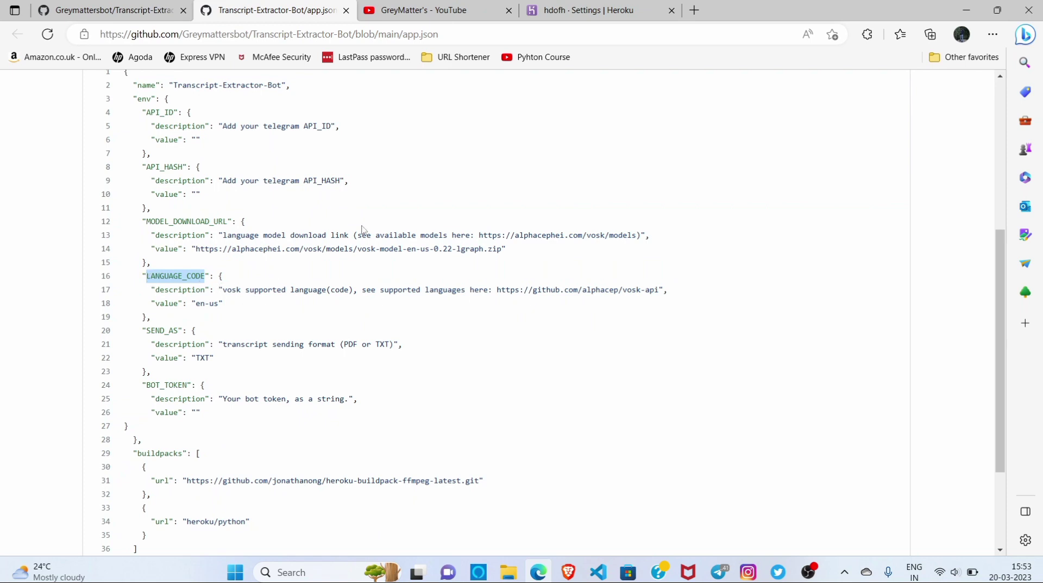
left_click(599, 6)
left_click(515, 382)
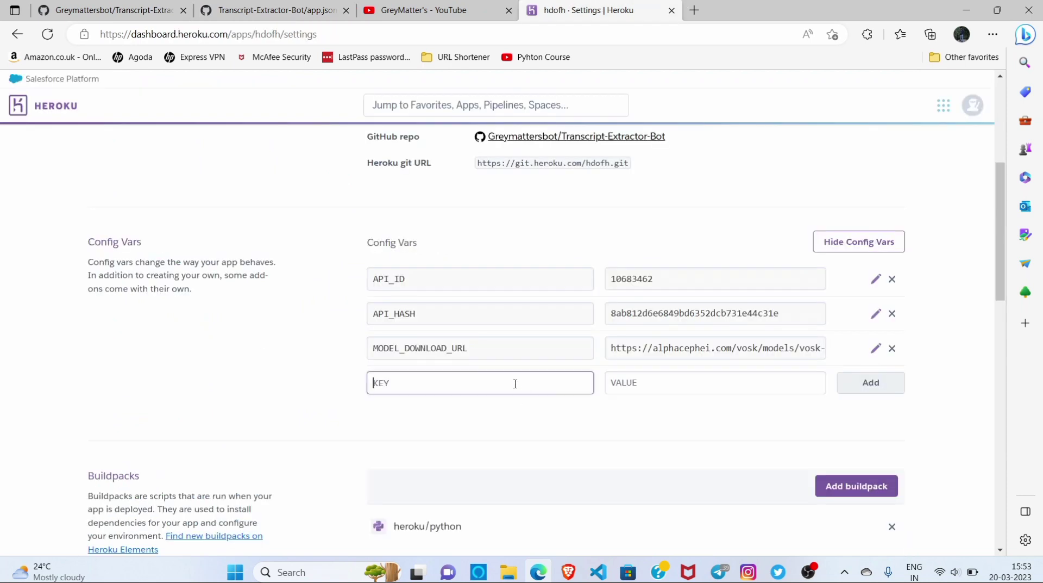
key("ctrl+v")
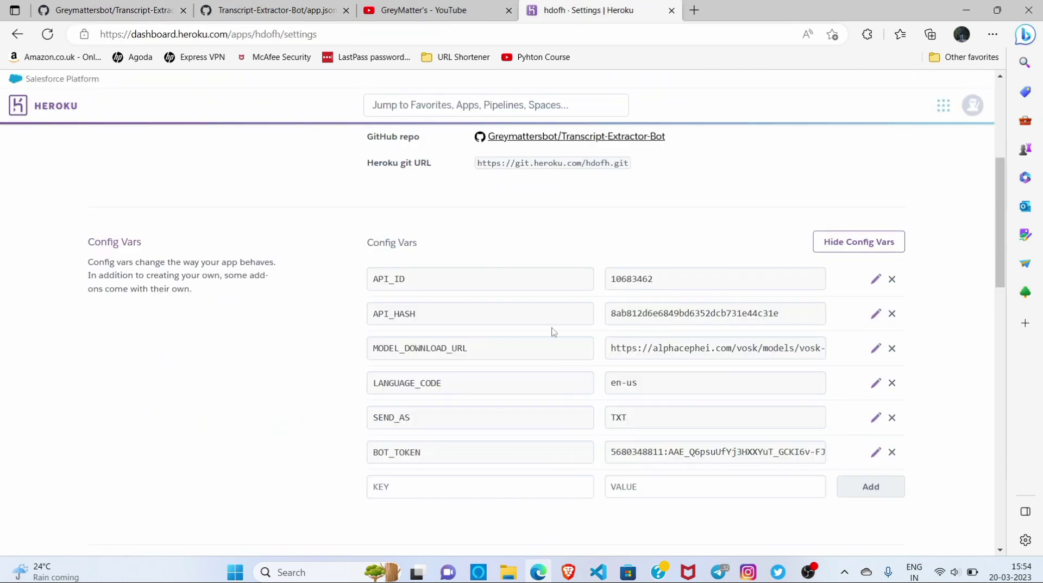
- Review the config vars entered for the Heroku app against the variables listed in app.json
scroll(554, 331, "down", 1)
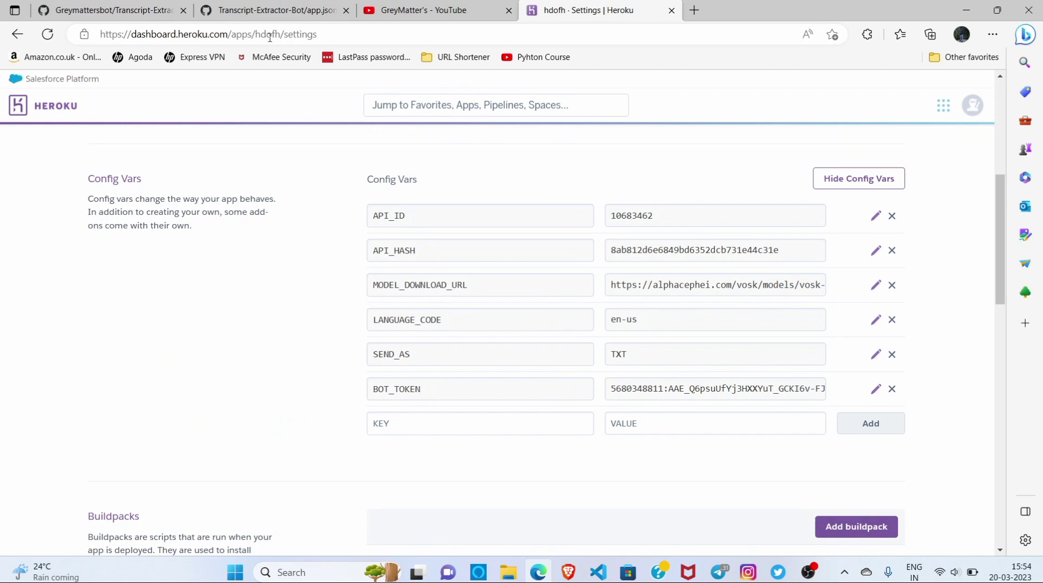
left_click(275, 11)
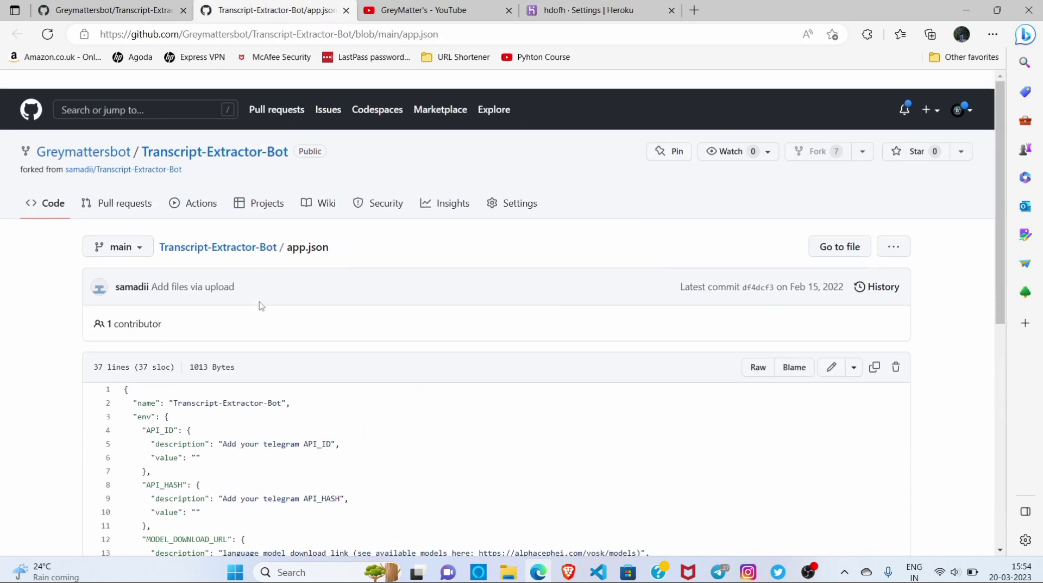
left_click(609, 8)
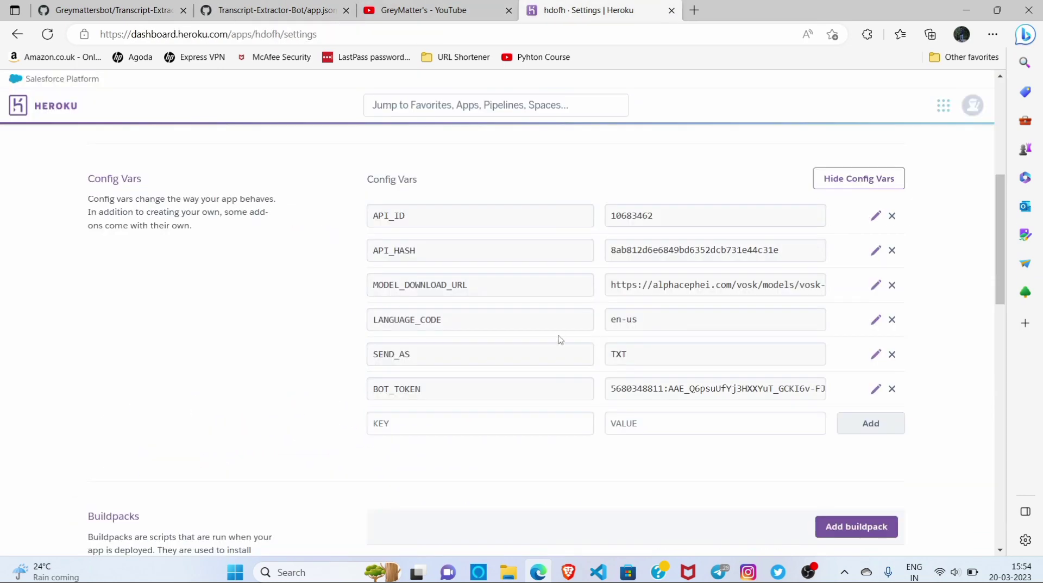
scroll(559, 339, "down", 2)
- Enable the app's worker dyno, python3 main.py, in its Heroku resources and confirm the change
scroll(557, 340, "up", 7)
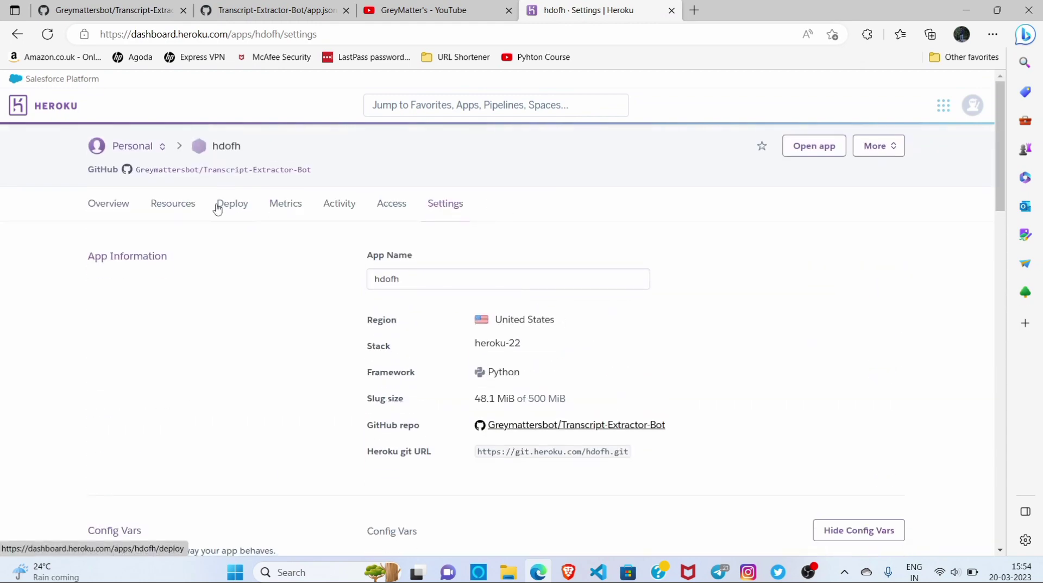
left_click(182, 211)
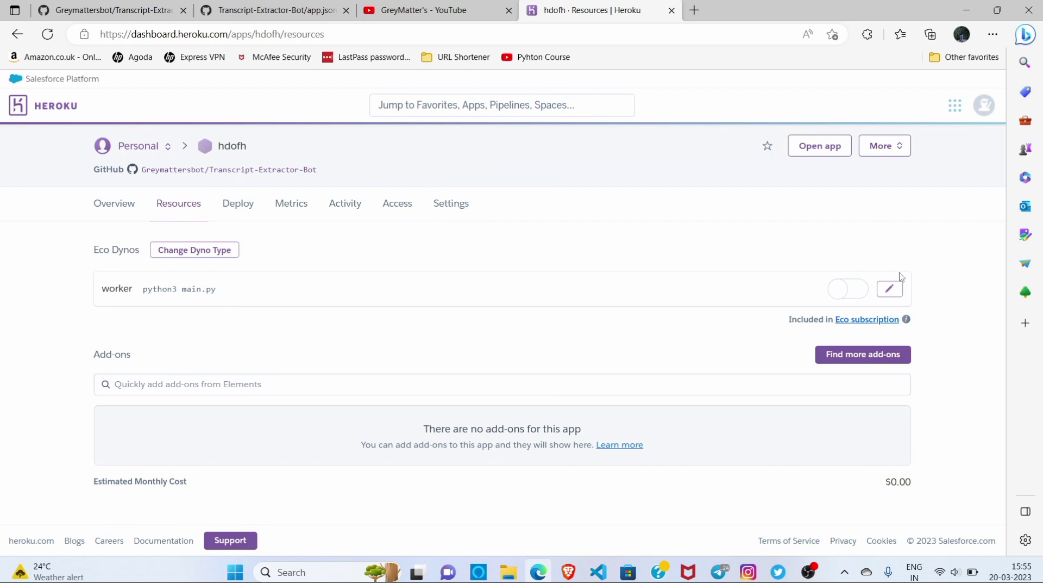
left_click(896, 292)
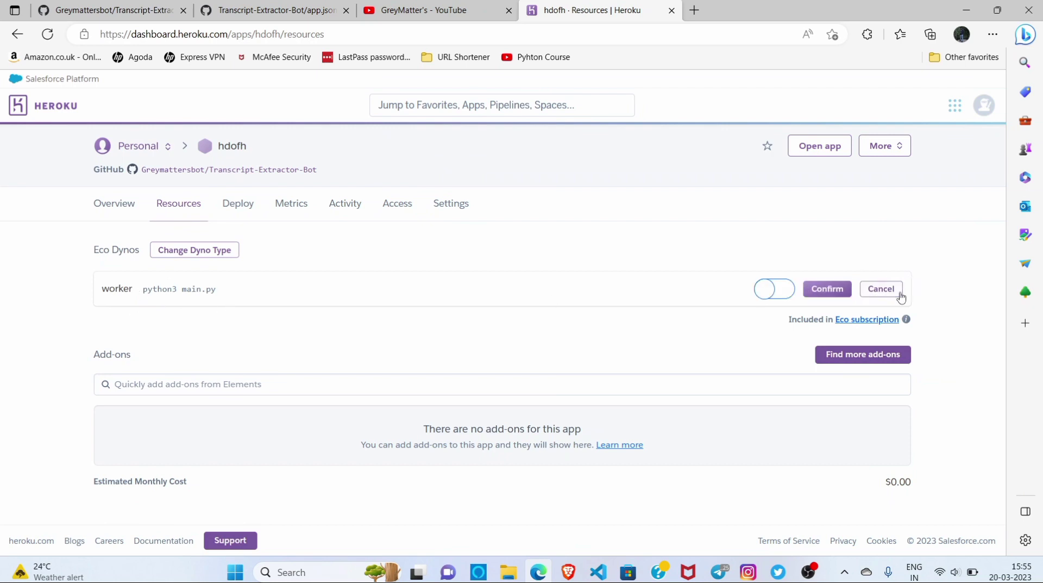
left_click(793, 288)
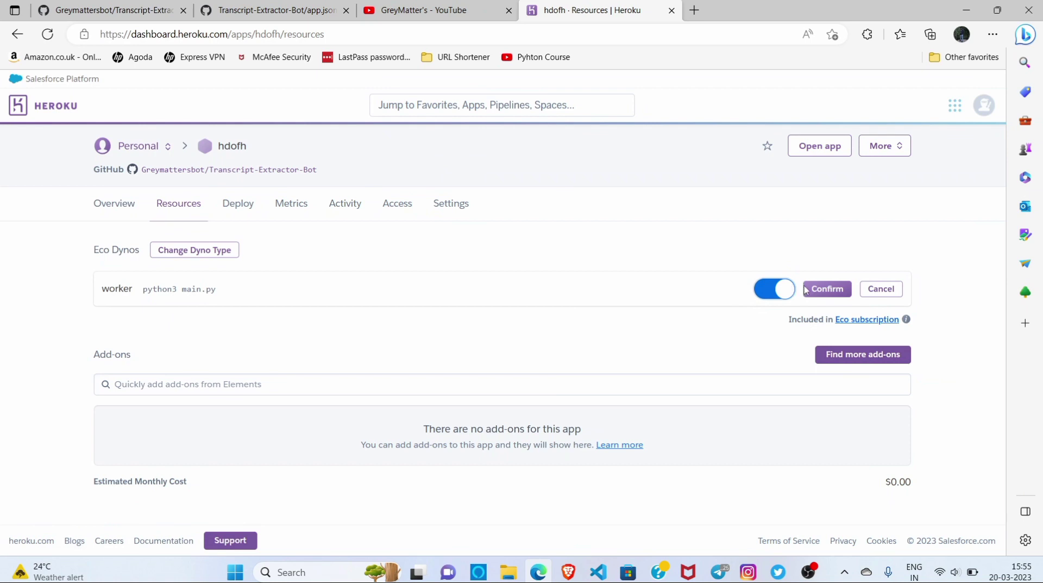
left_click(826, 289)
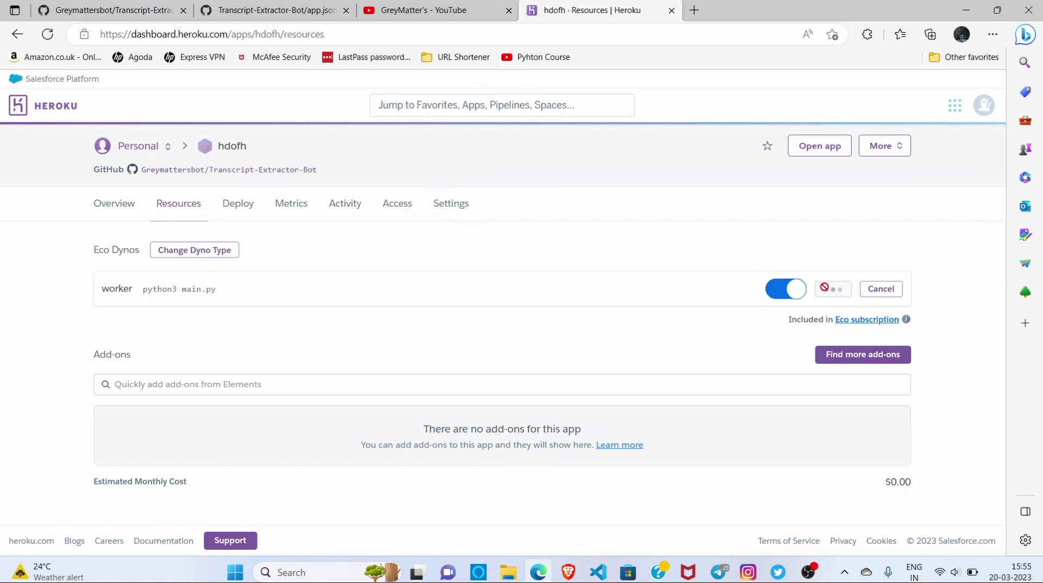
- Open the Heroku app's application logs to follow the worker's startup
left_click(902, 147)
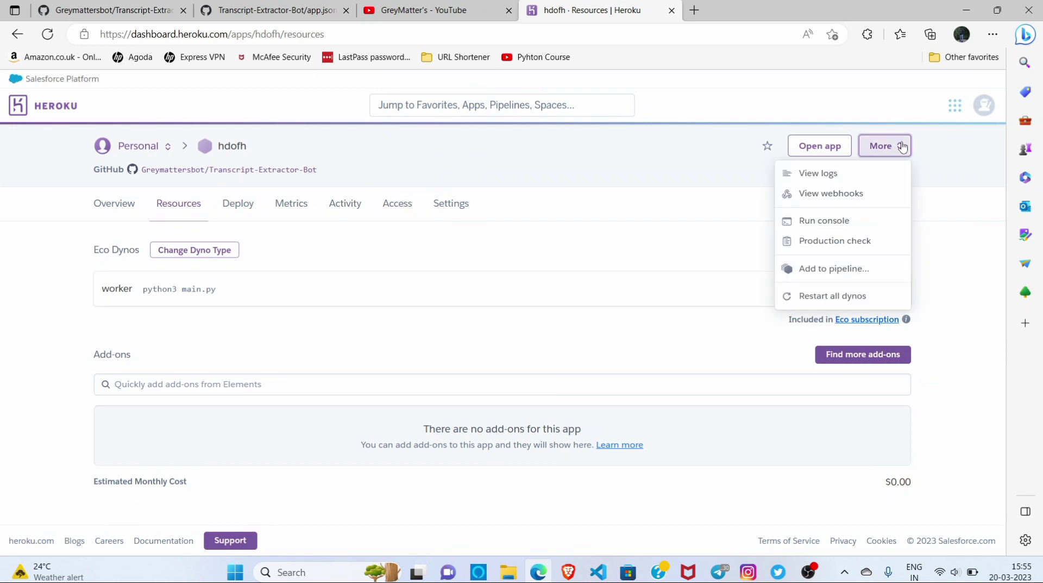
left_click(856, 173)
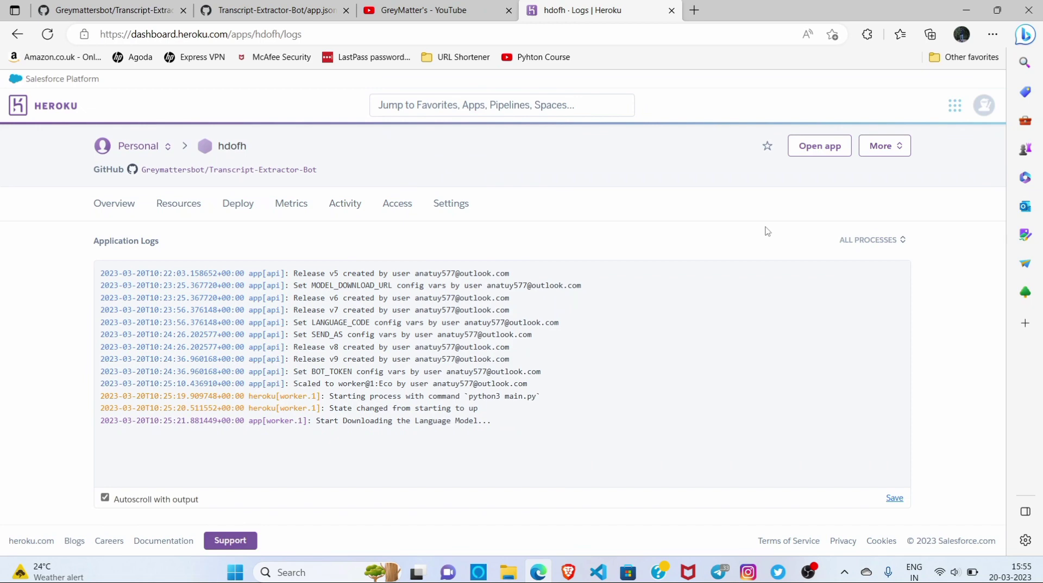
key("ctrl+Tab")
key("ctrl+shift+Tab")
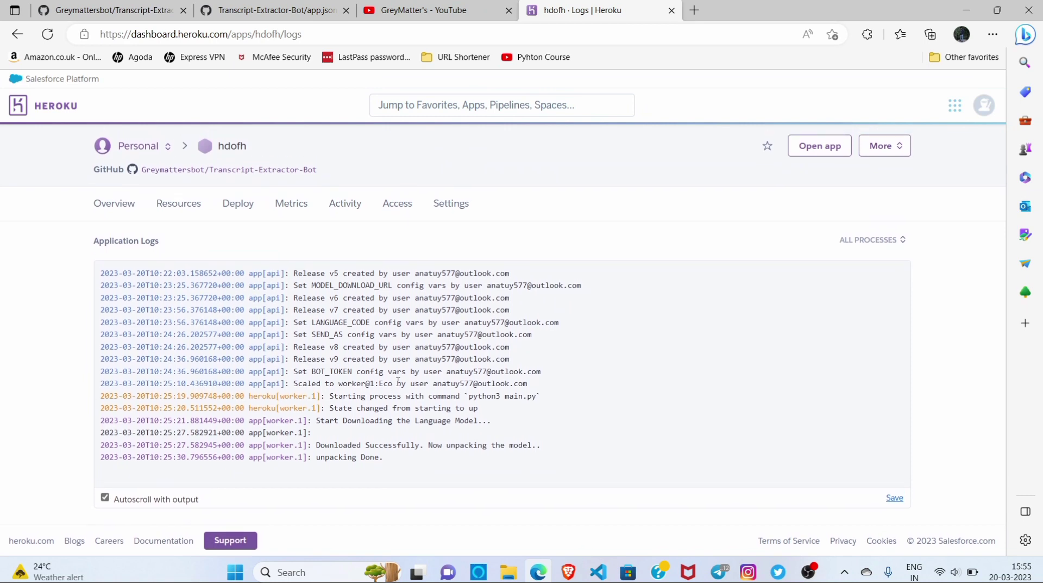
- Switch to Telegram, send /start to GreyMatter's Test Bot, and return to the browser's app.json page
left_click(723, 566)
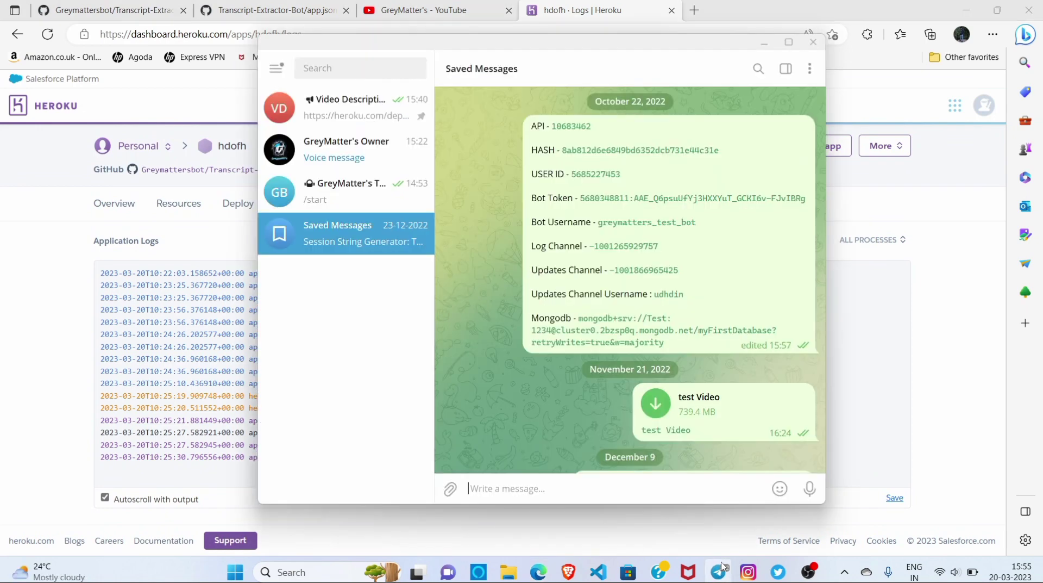
left_click(397, 115)
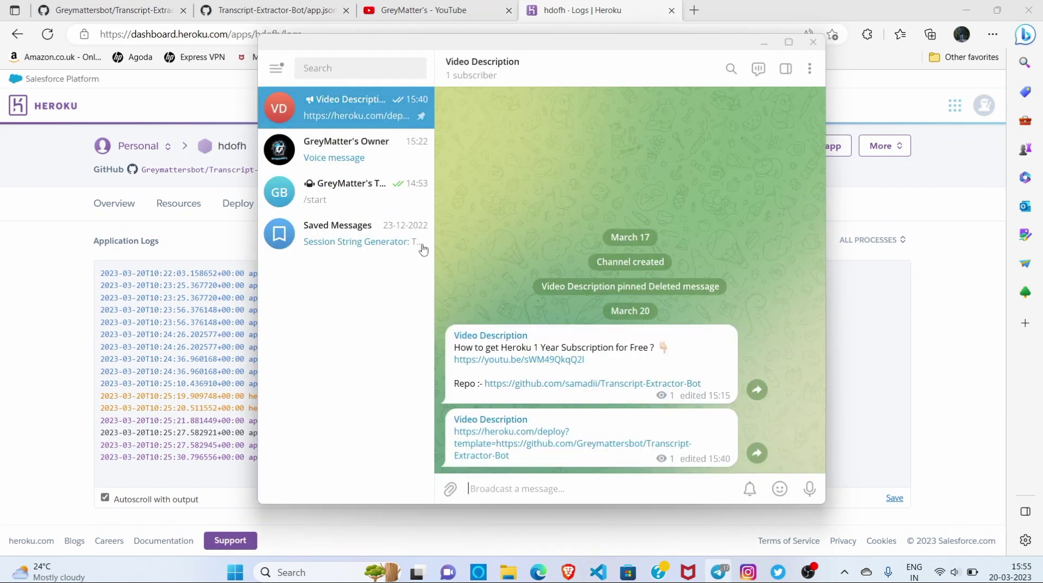
left_click(372, 196)
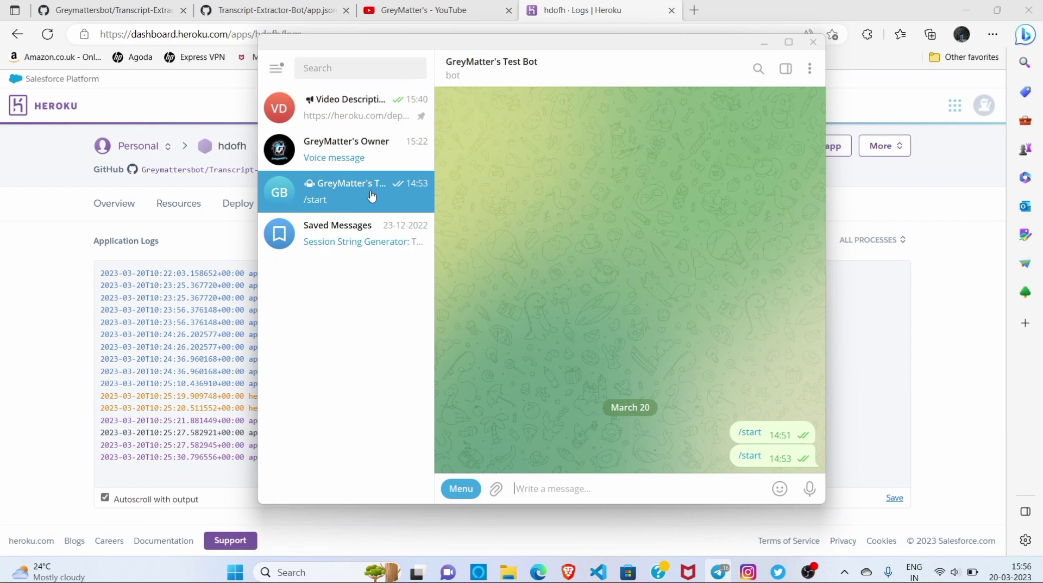
left_click(750, 432)
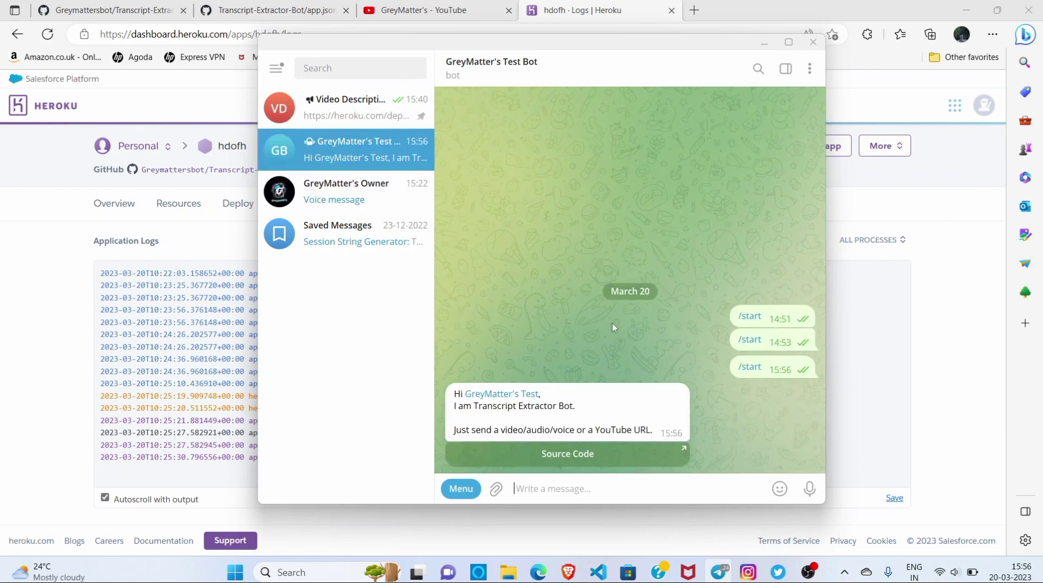
left_click(764, 42)
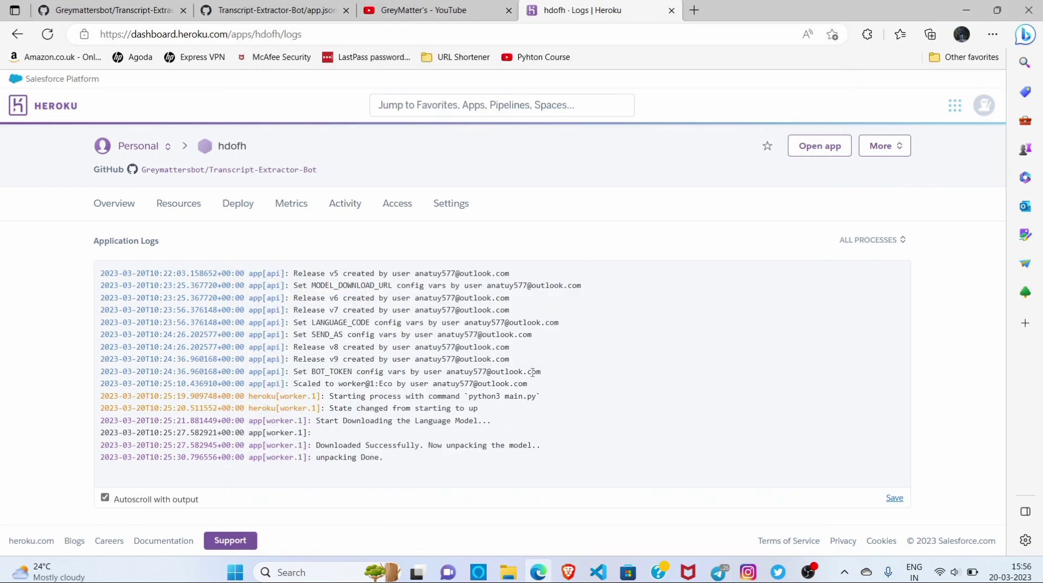
left_click(291, 10)
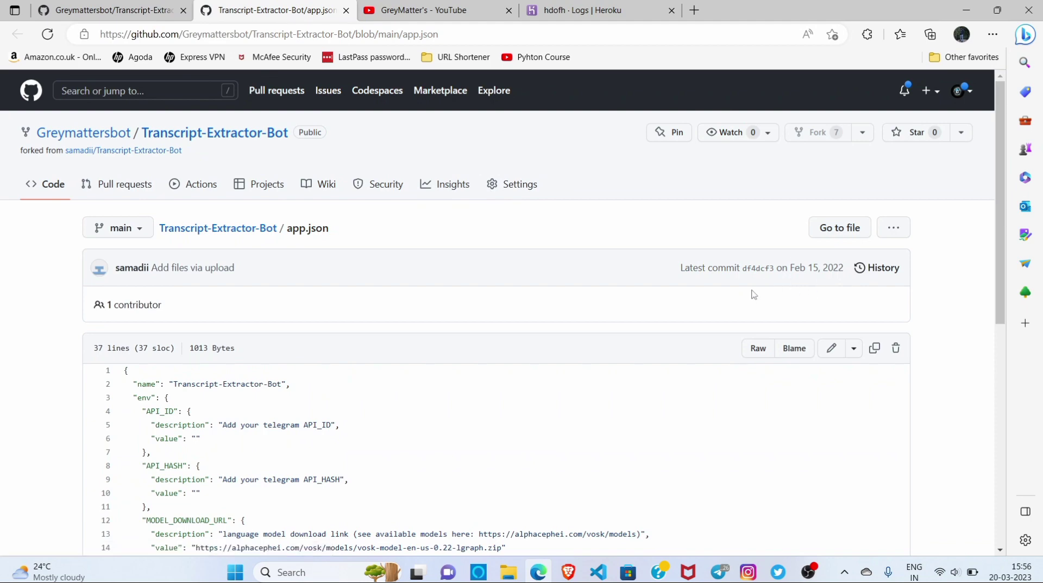
- In Telegram, forward the voice message from the GreyMatter's Owner chat to GreyMatter's Test Bot
left_click(720, 572)
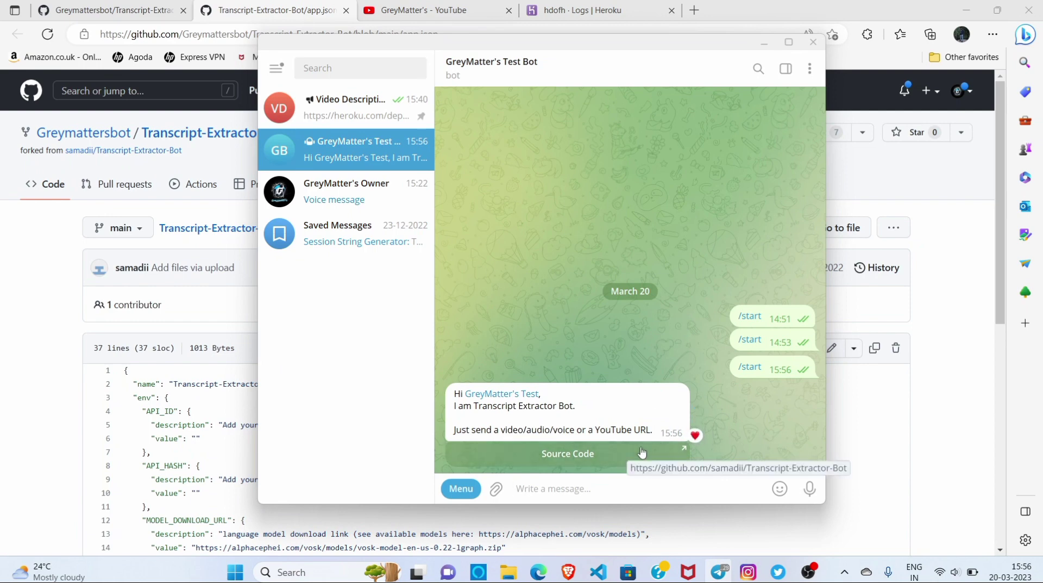
left_click(392, 219)
left_click(384, 191)
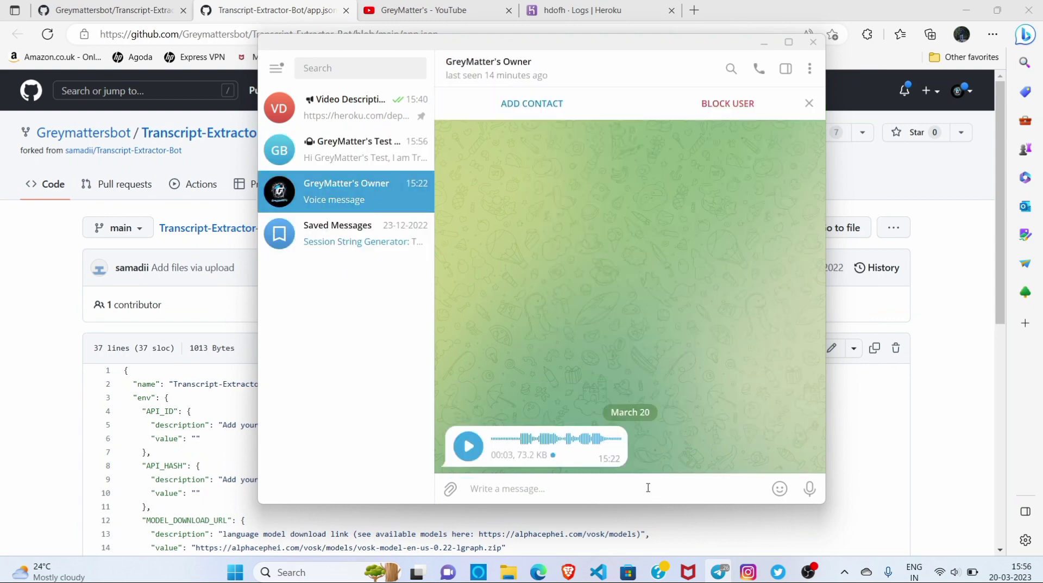
right_click(610, 459)
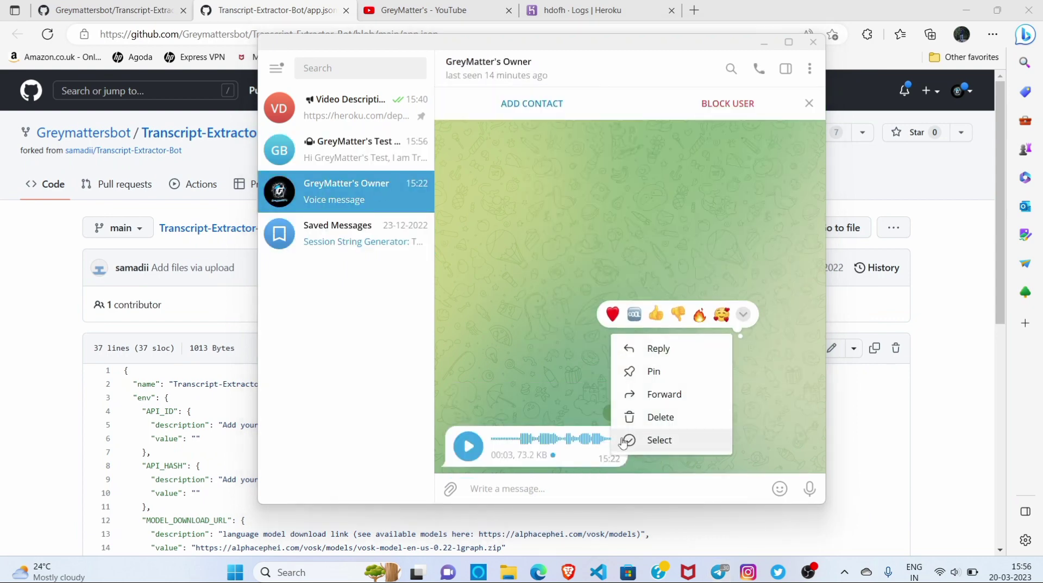
left_click(668, 396)
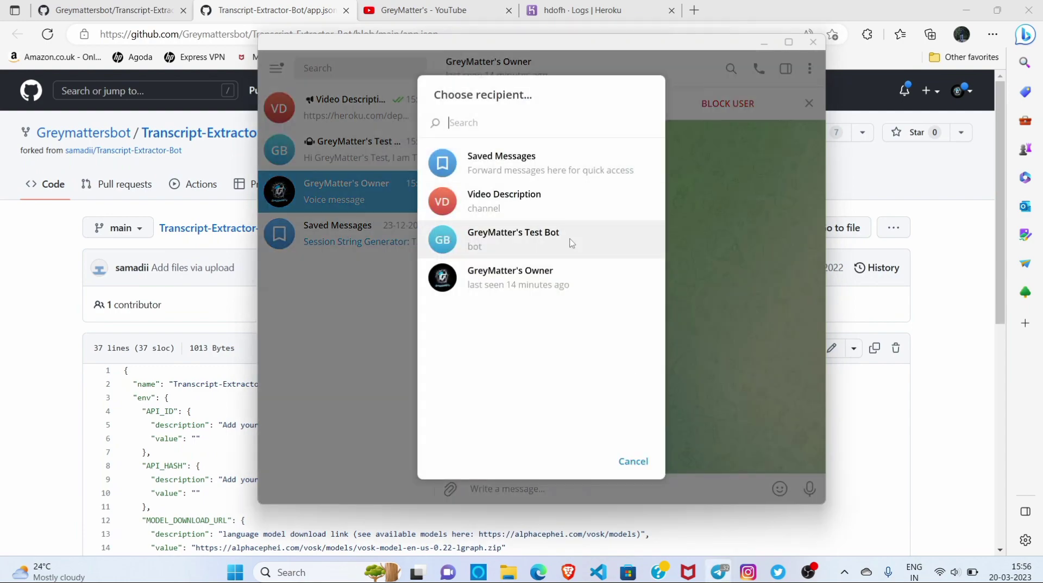
left_click(573, 244)
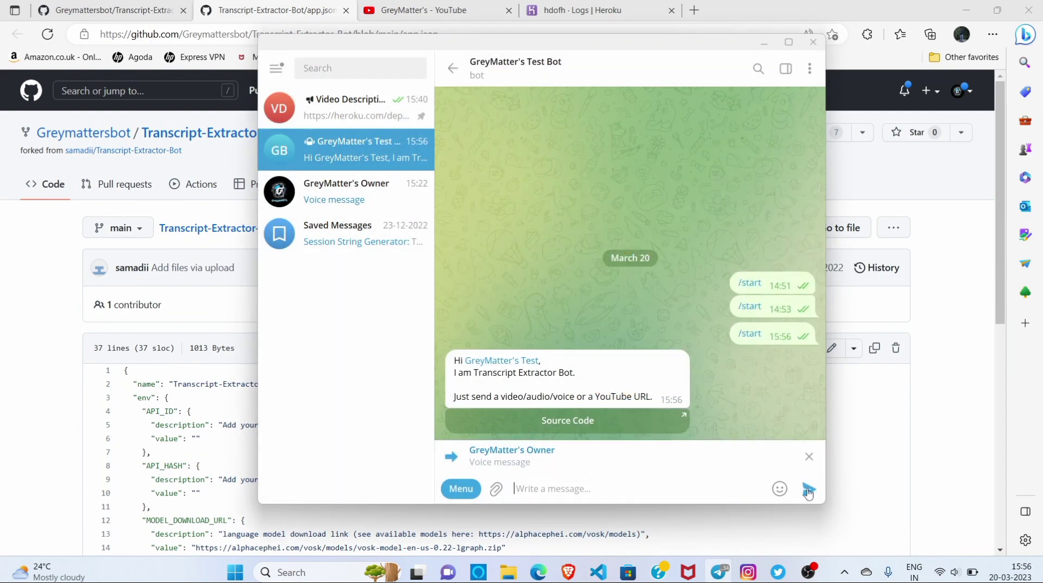
left_click(809, 489)
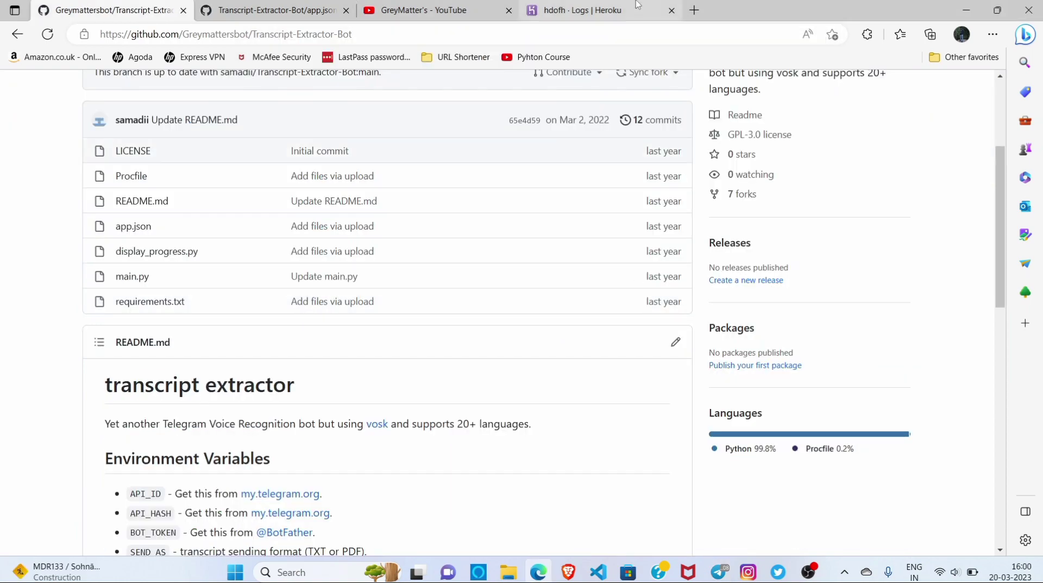
- Examine the error tracebacks in the Heroku application logs, including the pyrogram package paths and the parse mode error
left_click(638, 7)
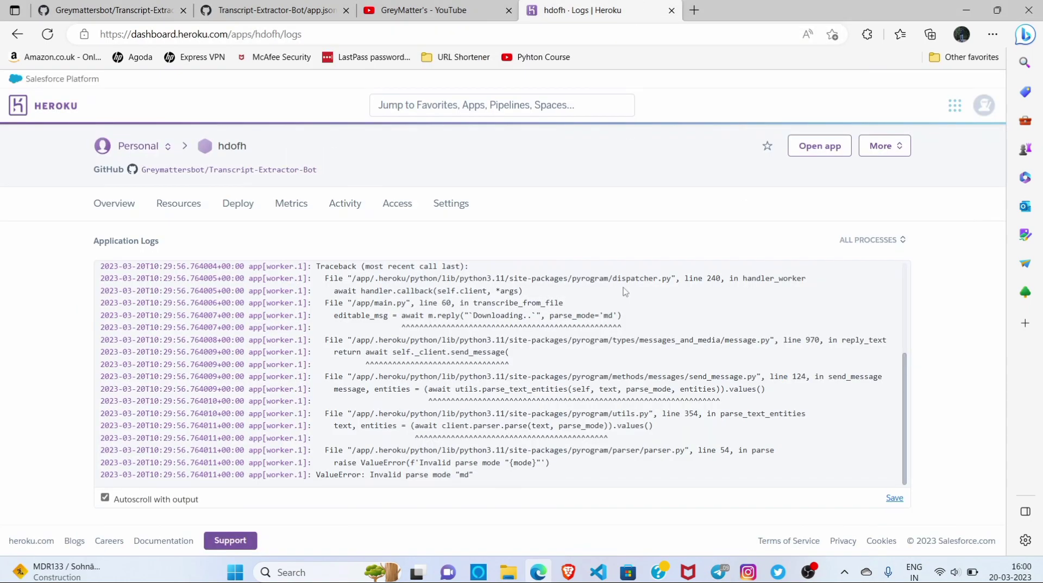
scroll(622, 346, "up", 2)
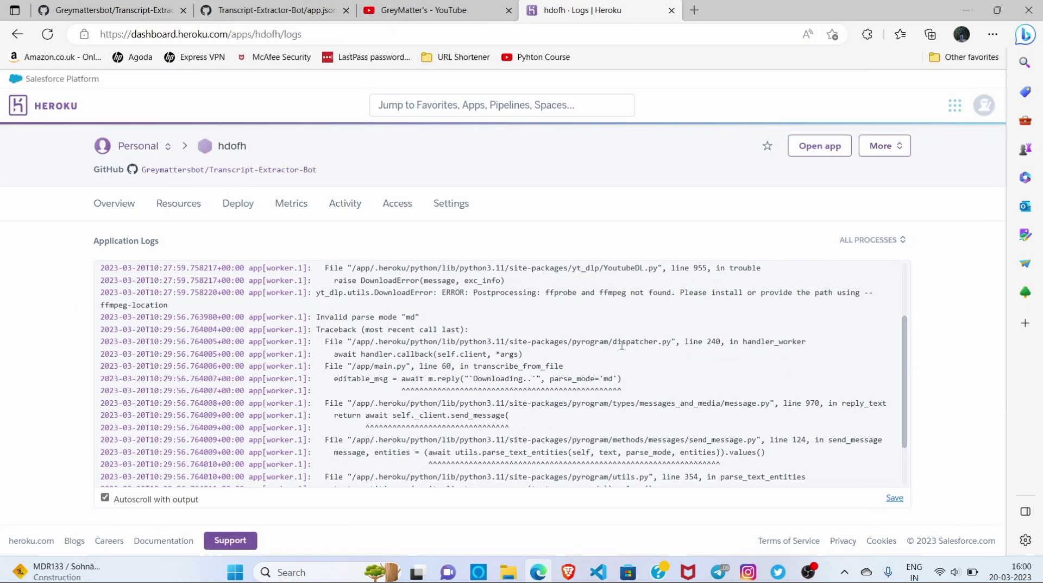
scroll(622, 345, "down", 2)
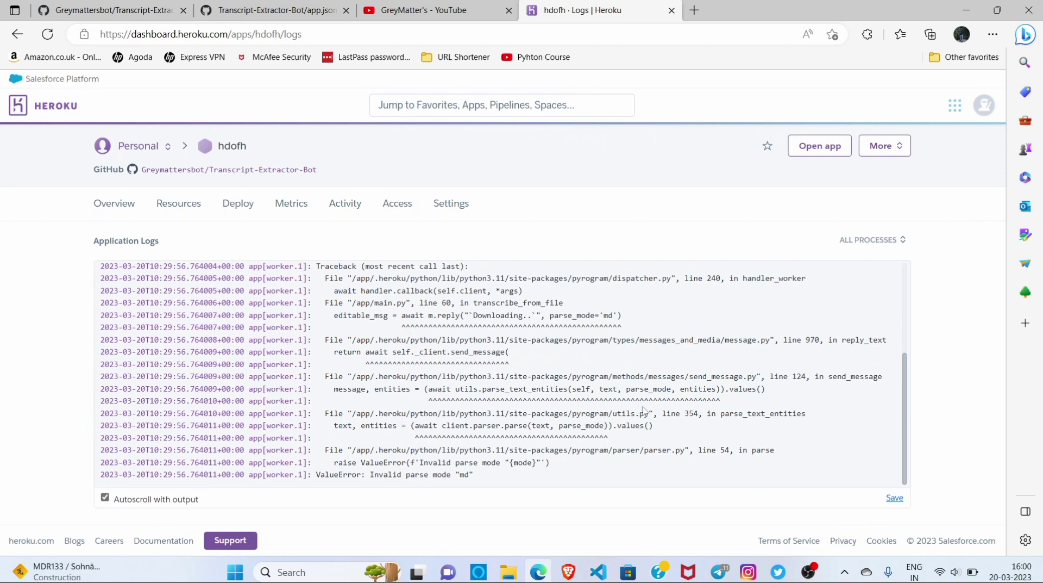
scroll(615, 387, "up", 1)
scroll(615, 387, "down", 1)
scroll(480, 330, "up", 3)
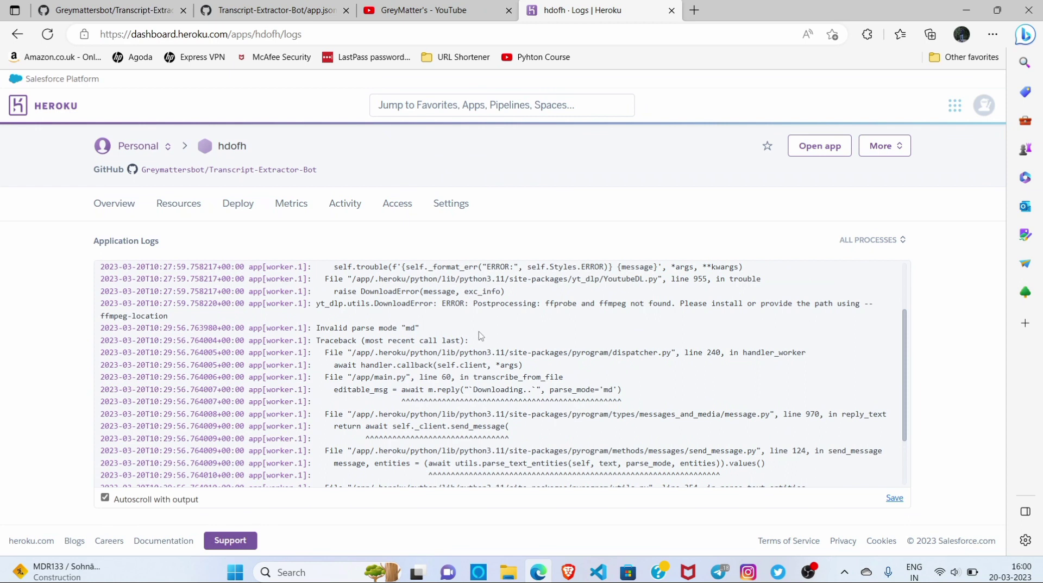
scroll(480, 335, "down", 2)
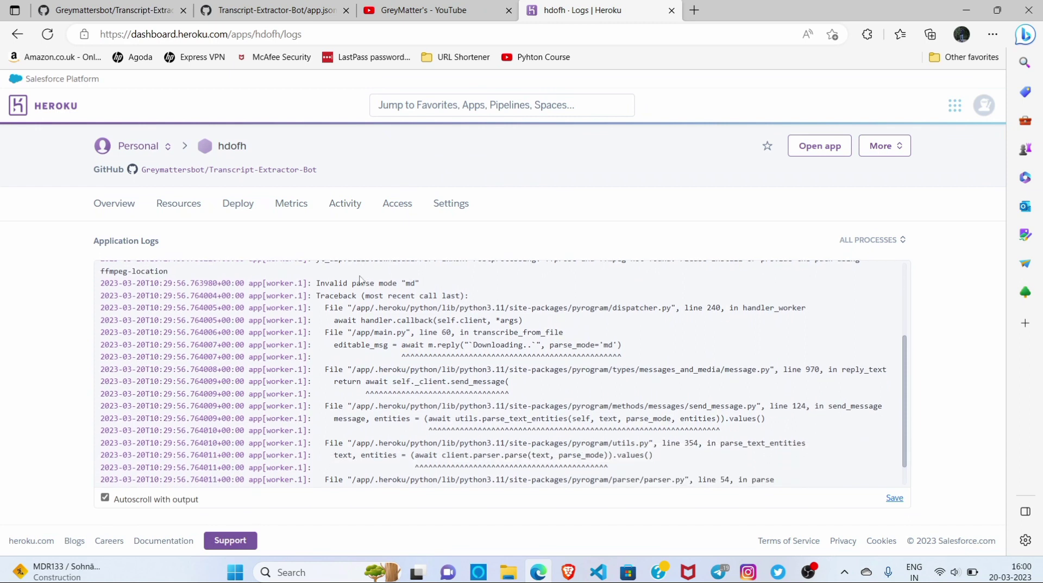
scroll(441, 289, "down", 1)
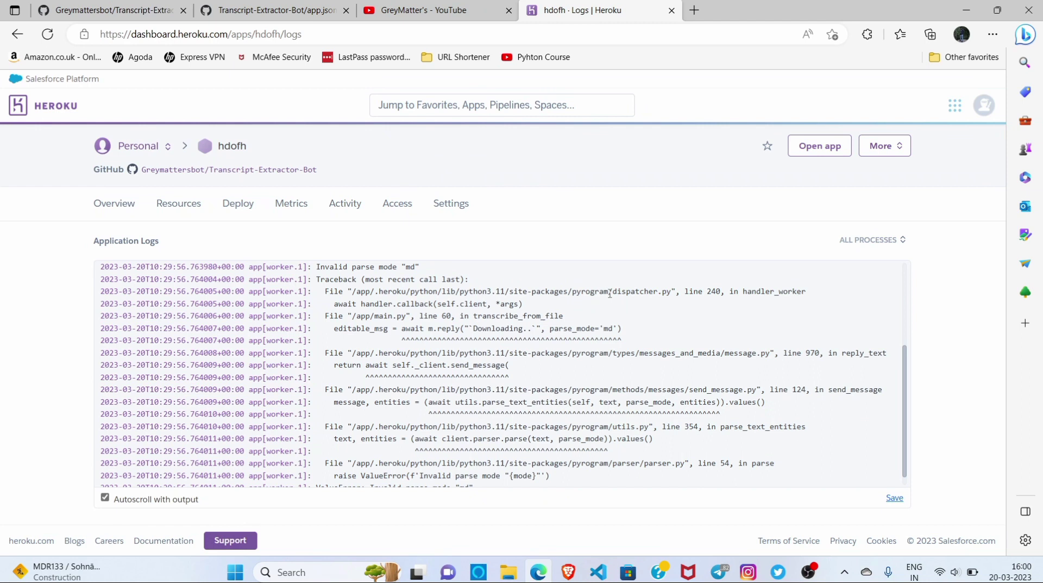
left_click_drag(573, 291, 610, 289)
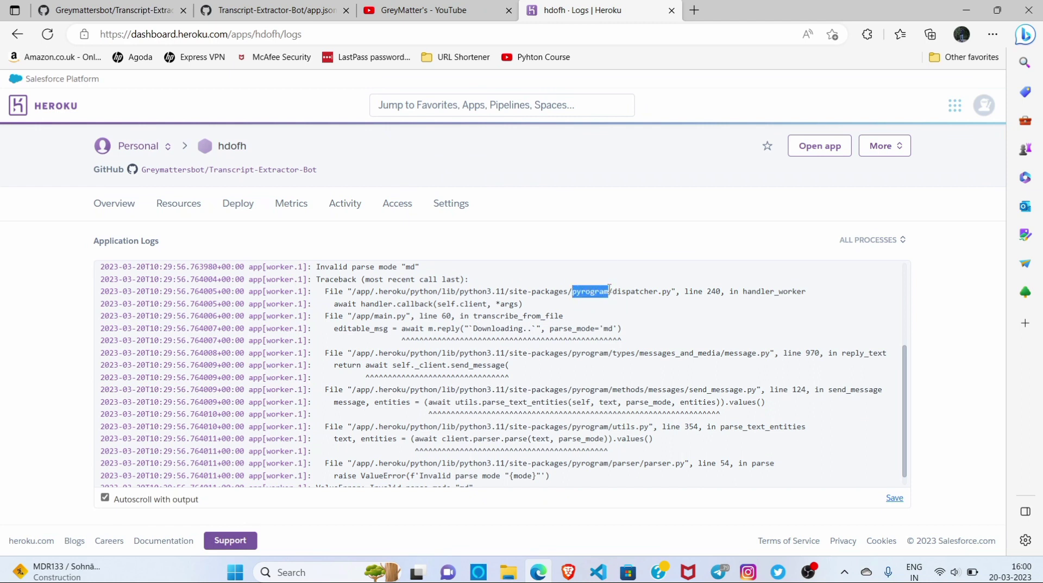
left_click(619, 321)
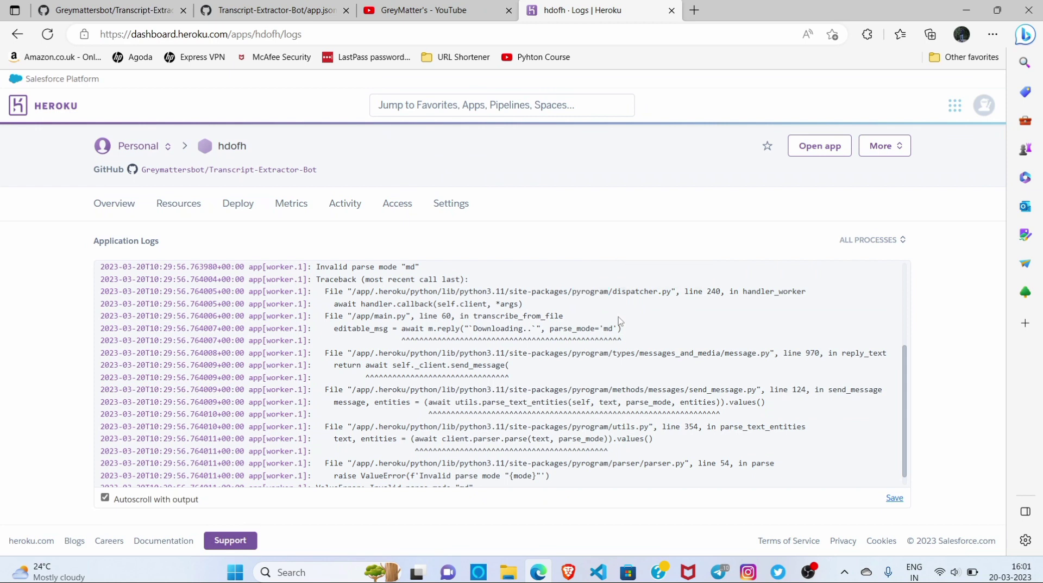
scroll(619, 321, "down", 1)
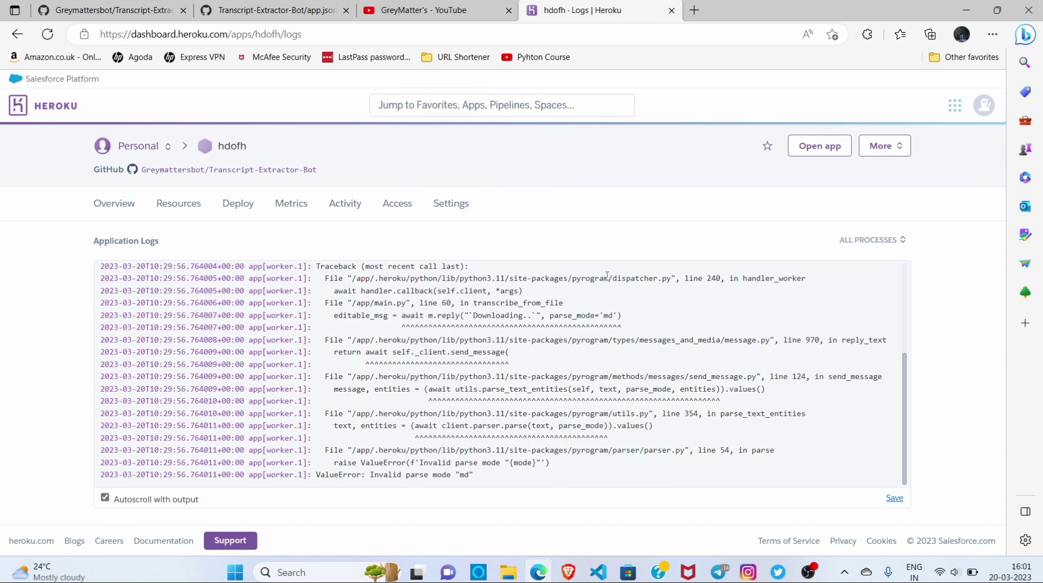
- Open requirements.txt from the forked Transcript-Extractor-Bot repository on GitHub
left_click(302, 8)
left_click(152, 6)
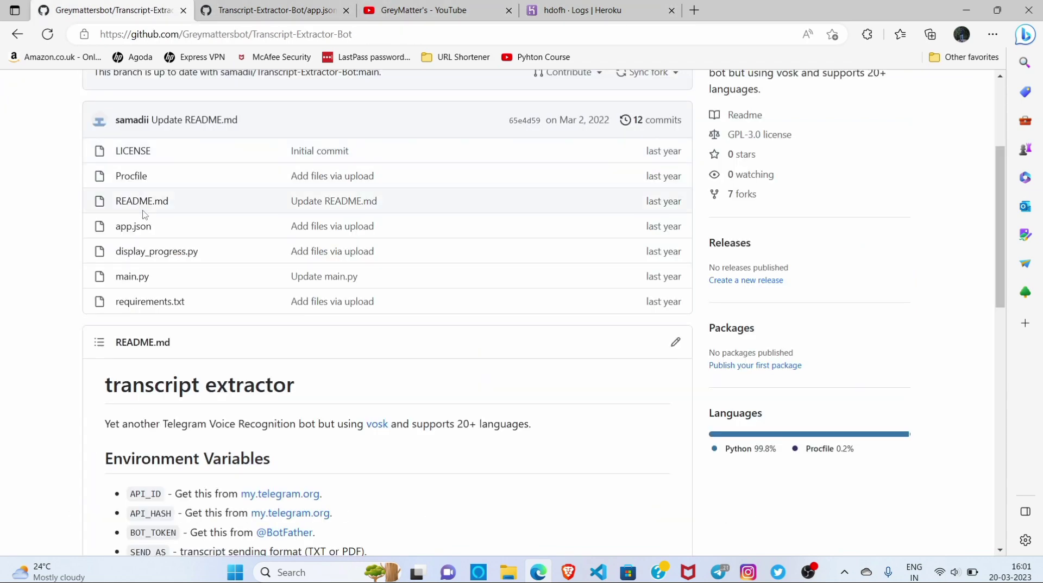
left_click(152, 303)
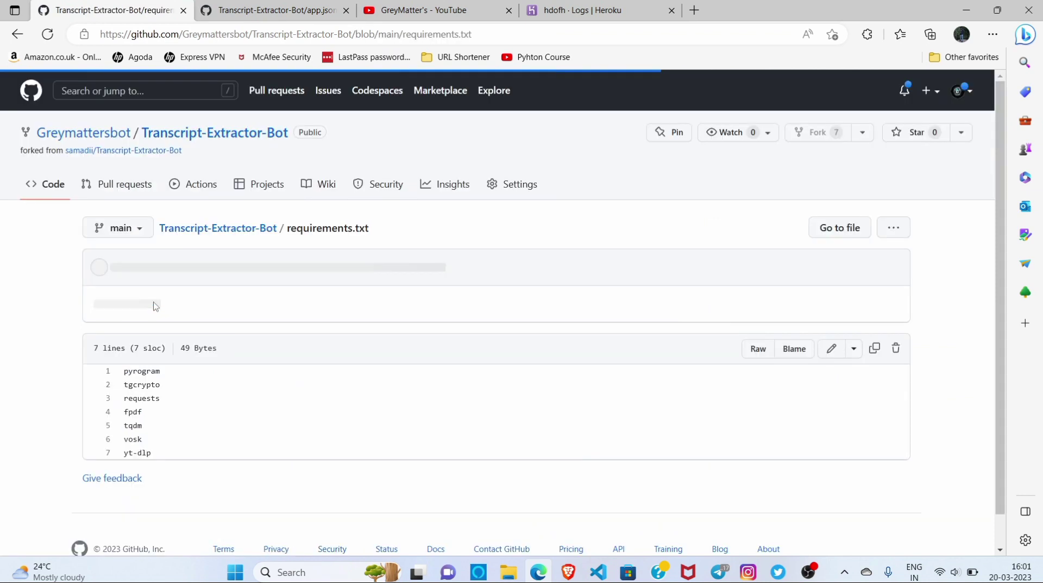